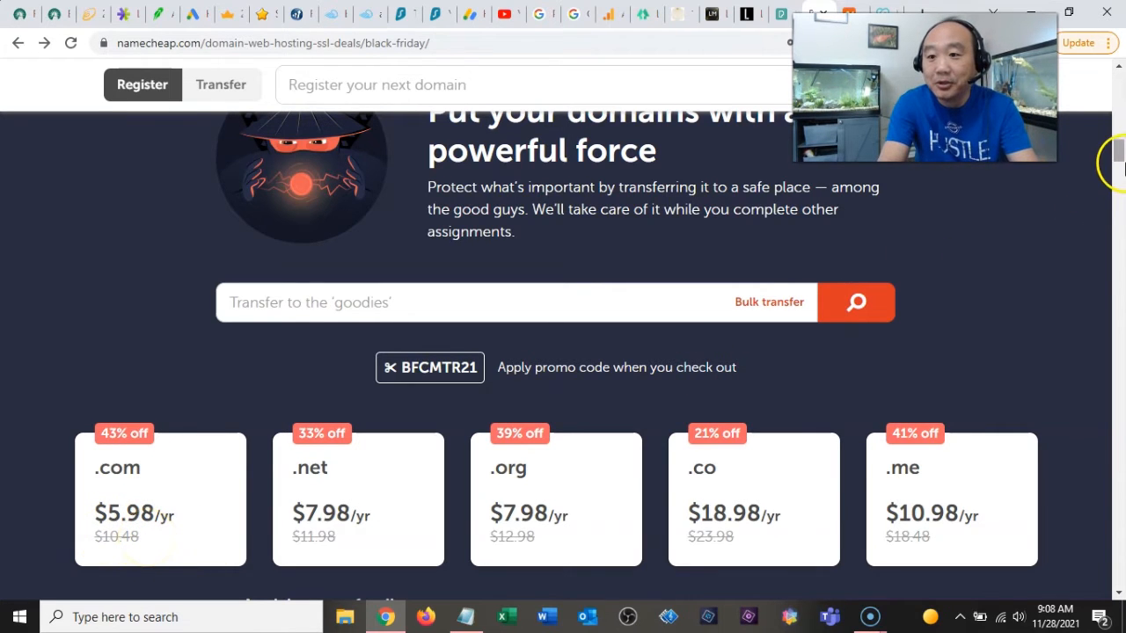
# Leave Namecheap's BFCMTR21 Black Friday transfer deals for GoDaddy's billing order history of 277 receipts
pyautogui.moveTo(1120, 154); pyautogui.dragTo(1120, 161)
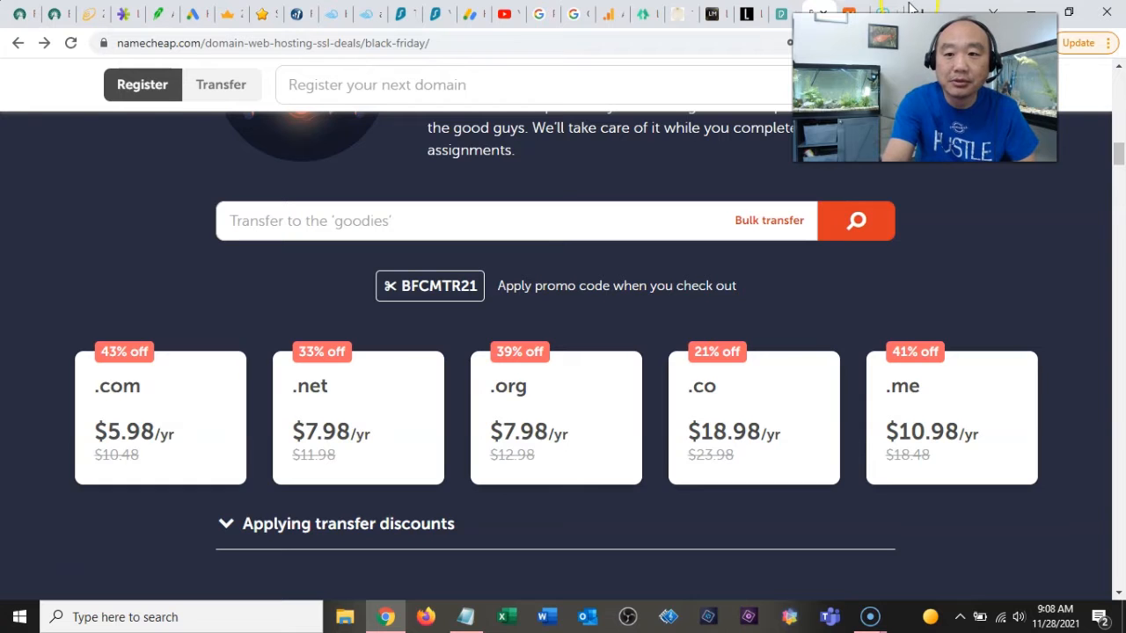
pyautogui.click(882, 15)
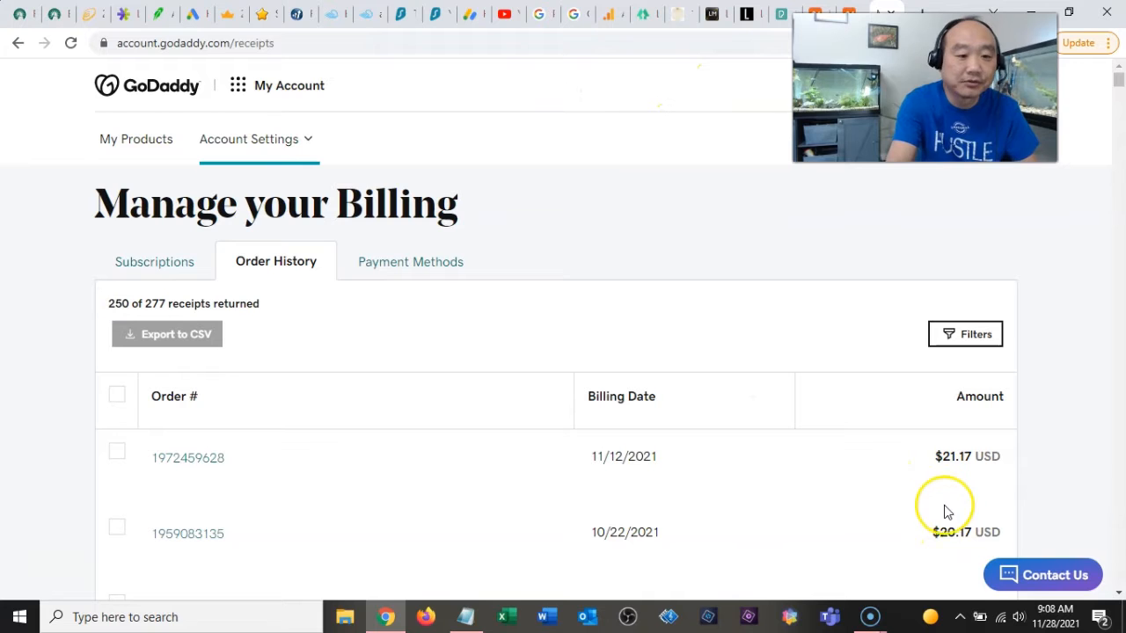
# Go from My Products through Account Settings to Renewals & Billing
pyautogui.click(143, 151)
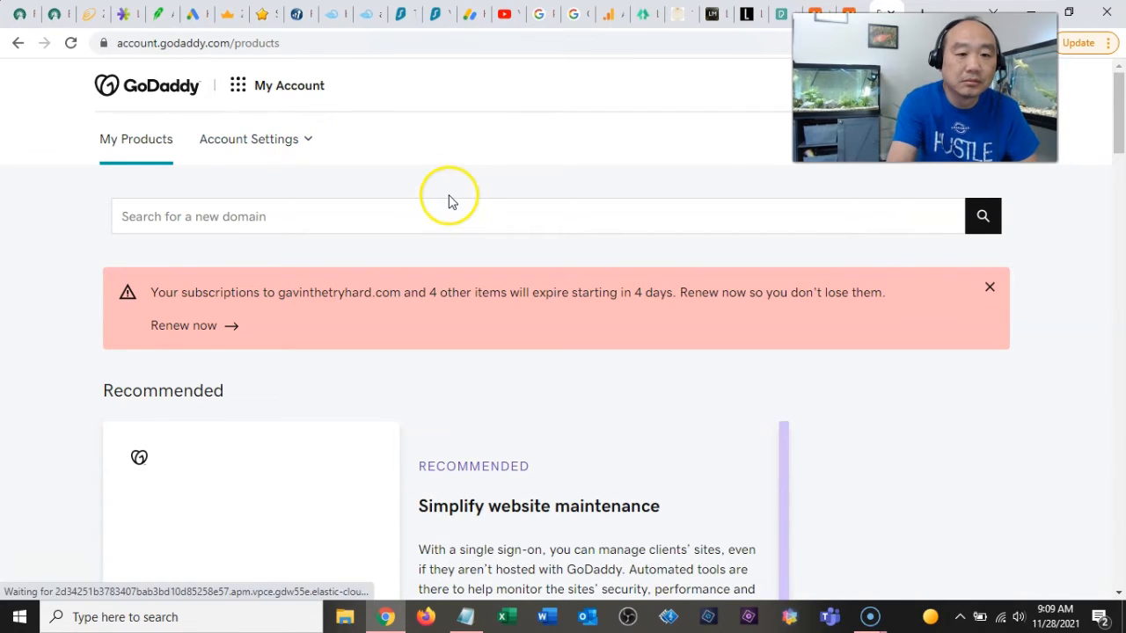
pyautogui.click(302, 138)
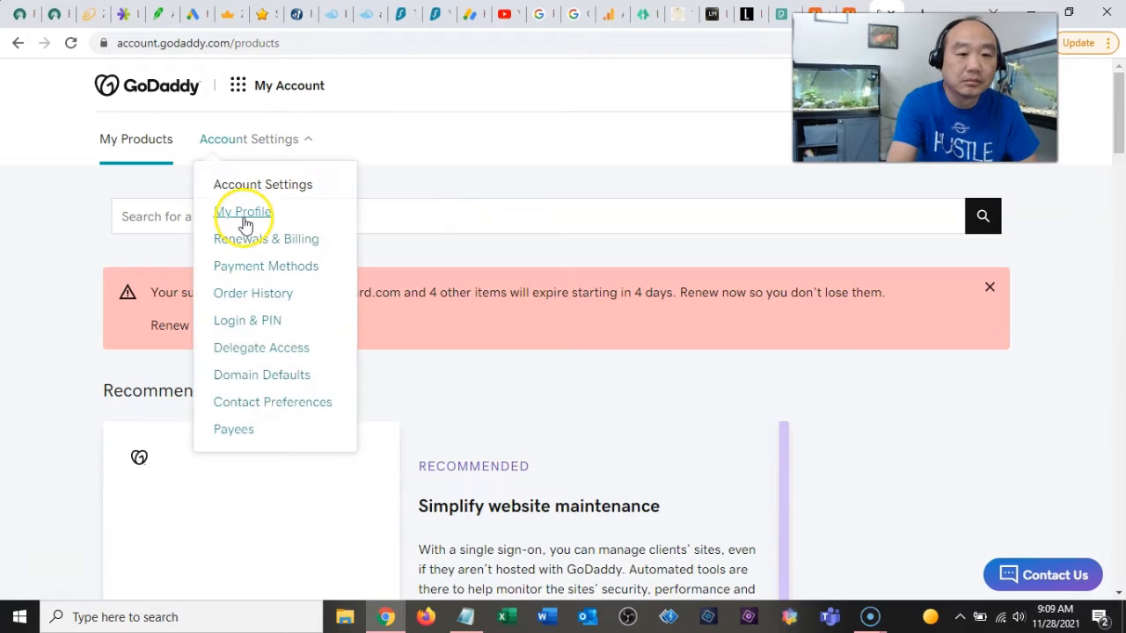
pyautogui.click(276, 245)
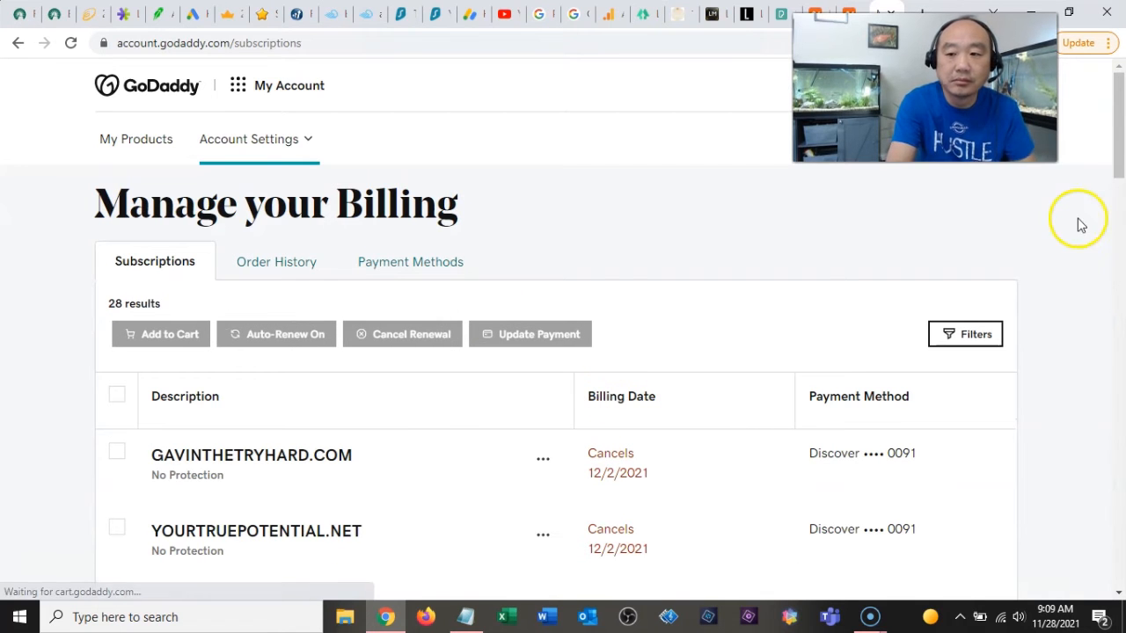
# Select the GEAR4HUSTLERS.COM domain name in the subscriptions list
pyautogui.moveTo(1120, 166); pyautogui.dragTo(1120, 215)
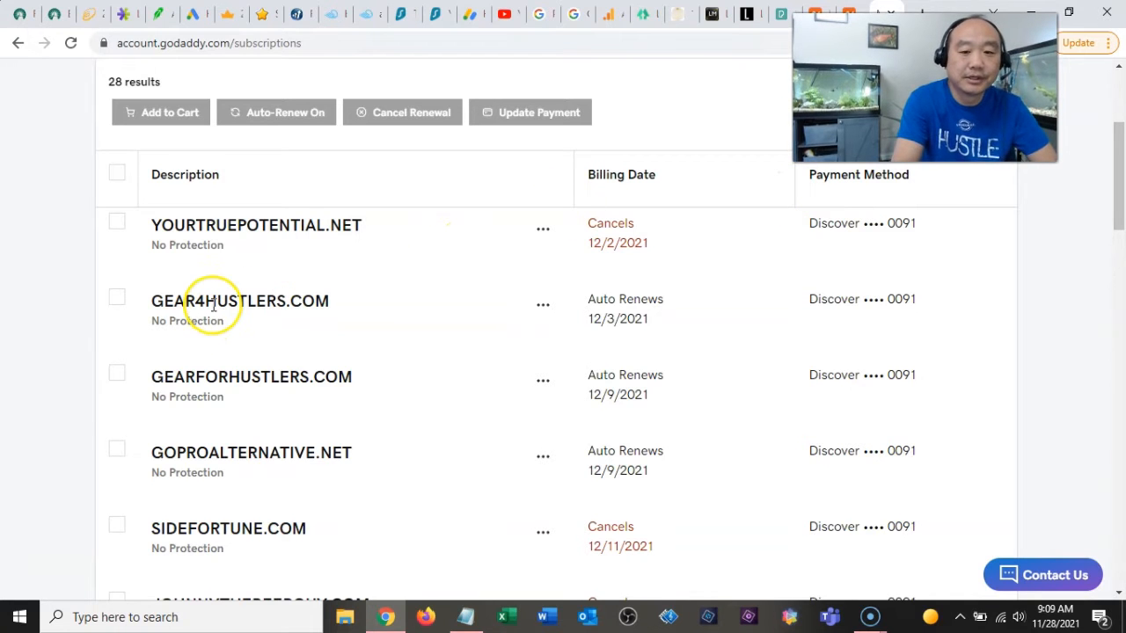
pyautogui.rightClick(109, 263)
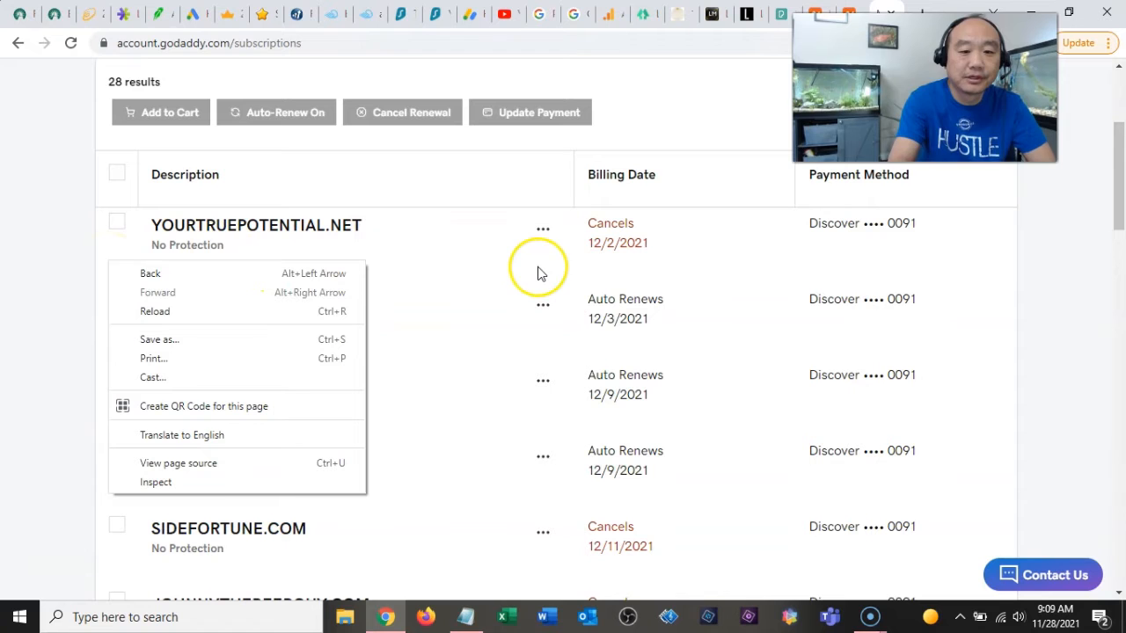
pyautogui.click(458, 283)
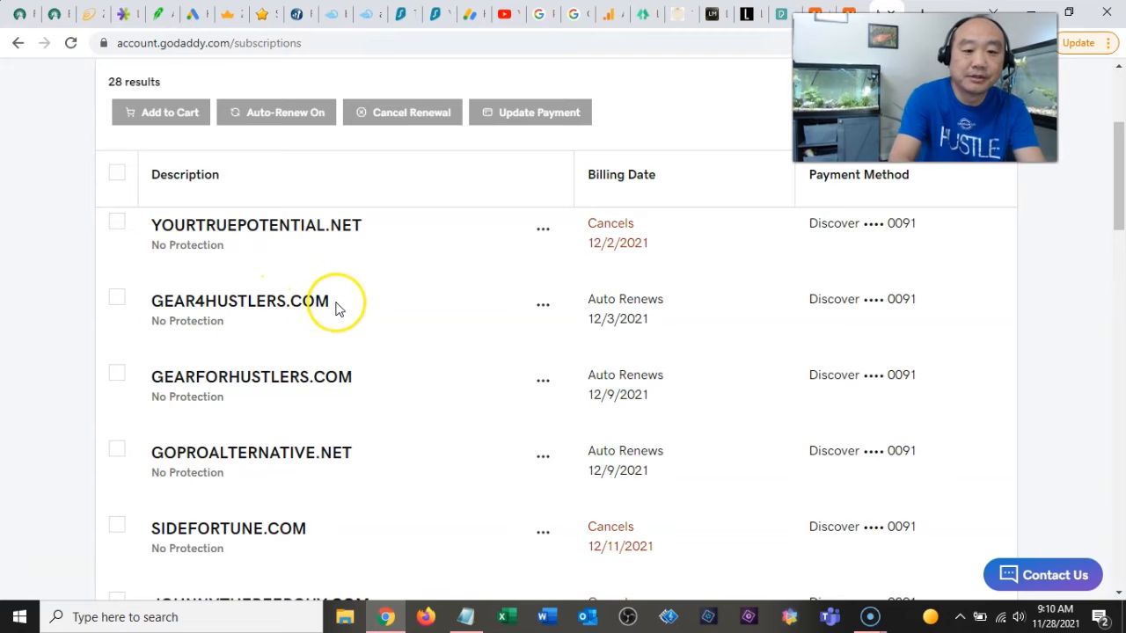
pyautogui.moveTo(328, 300); pyautogui.dragTo(153, 299)
pyautogui.hotkey('ctrl', 'c')
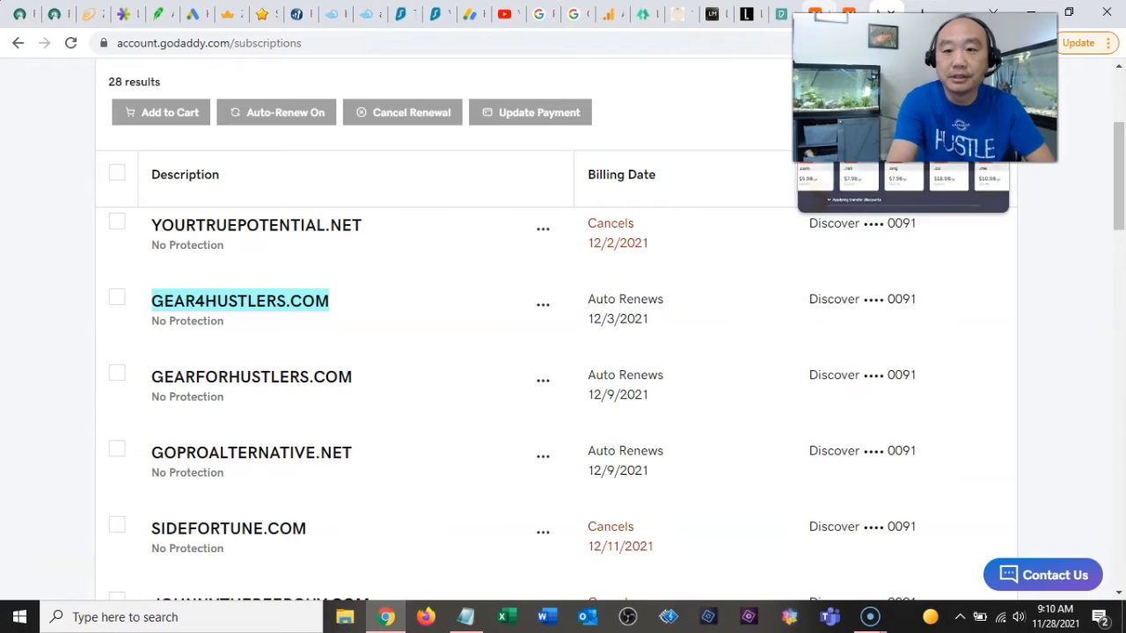
# Paste GEAR4HUSTLERS.COM into Namecheap's Black Friday transfer box and check its eligibility
pyautogui.click(849, 12)
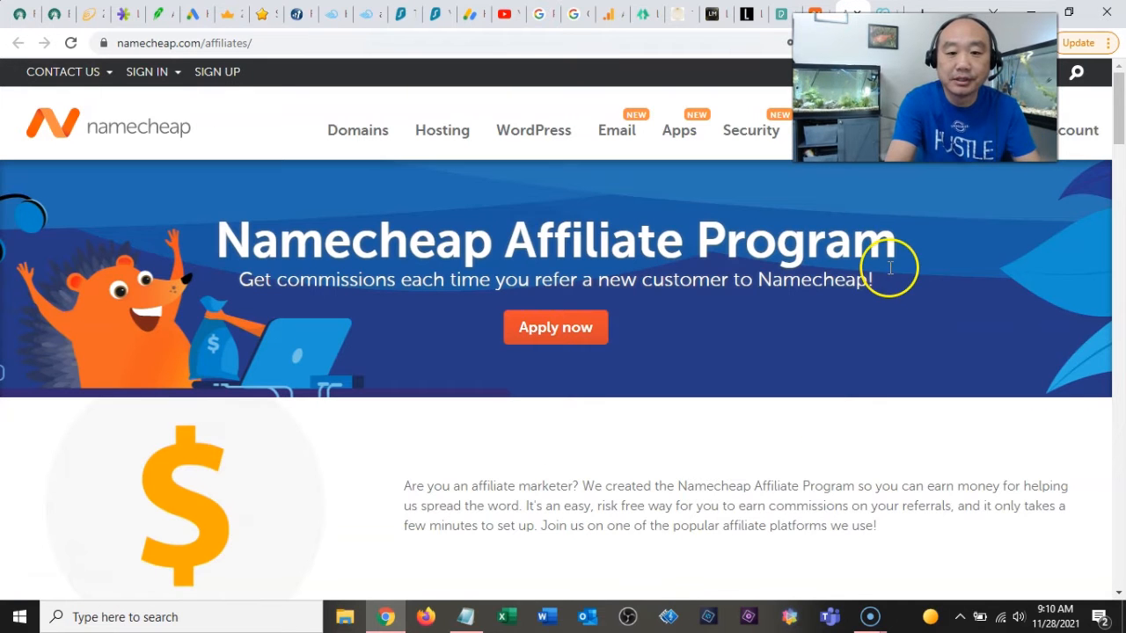
pyautogui.click(814, 10)
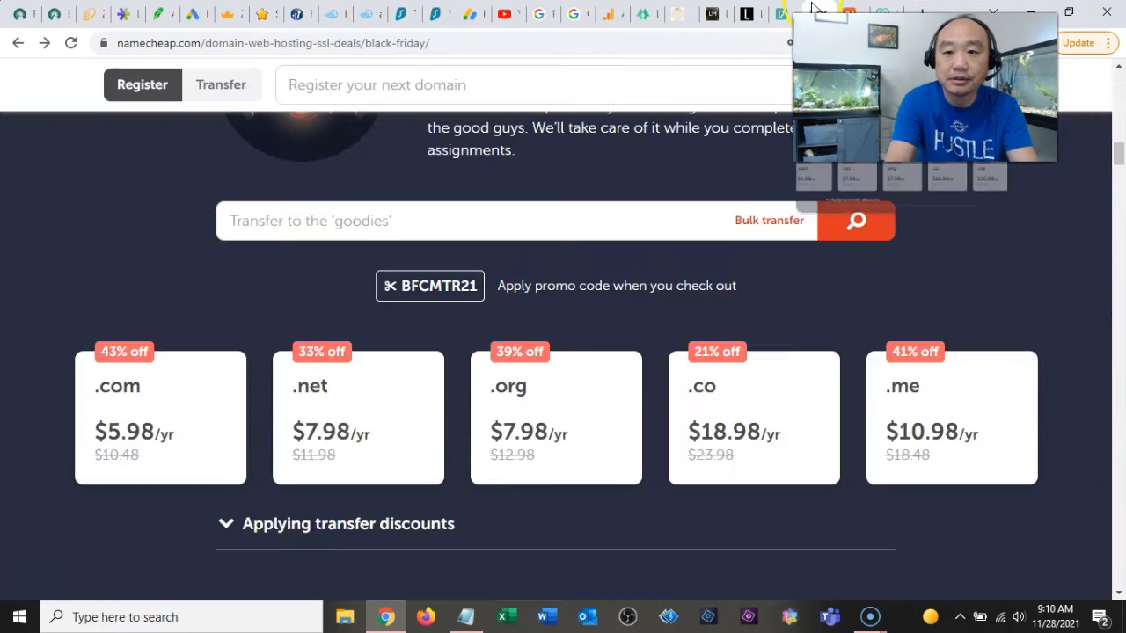
pyautogui.click(670, 211)
pyautogui.hotkey('ctrl', 'v')
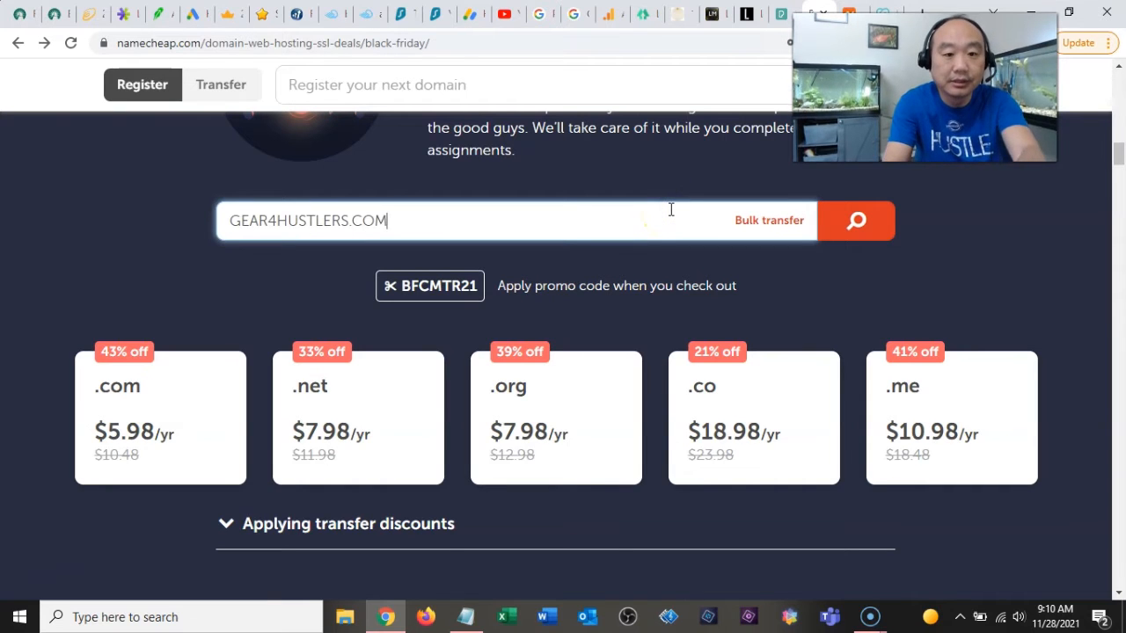
pyautogui.click(866, 230)
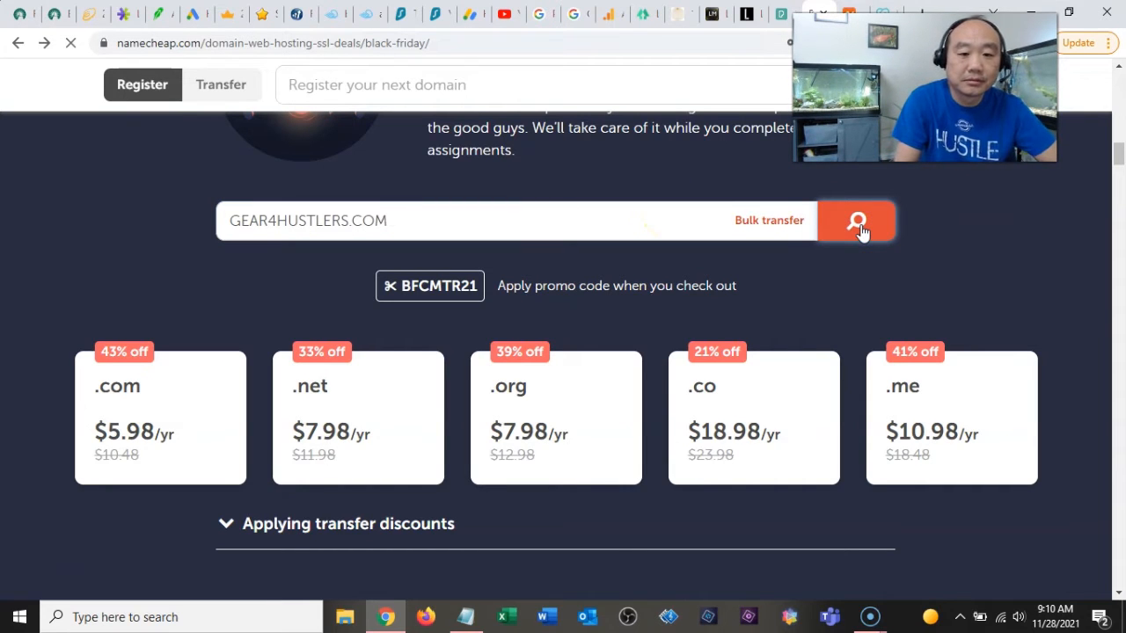
# Copy the BFCMTR21 promo code and rerun the transfer eligibility check
pyautogui.click(435, 288)
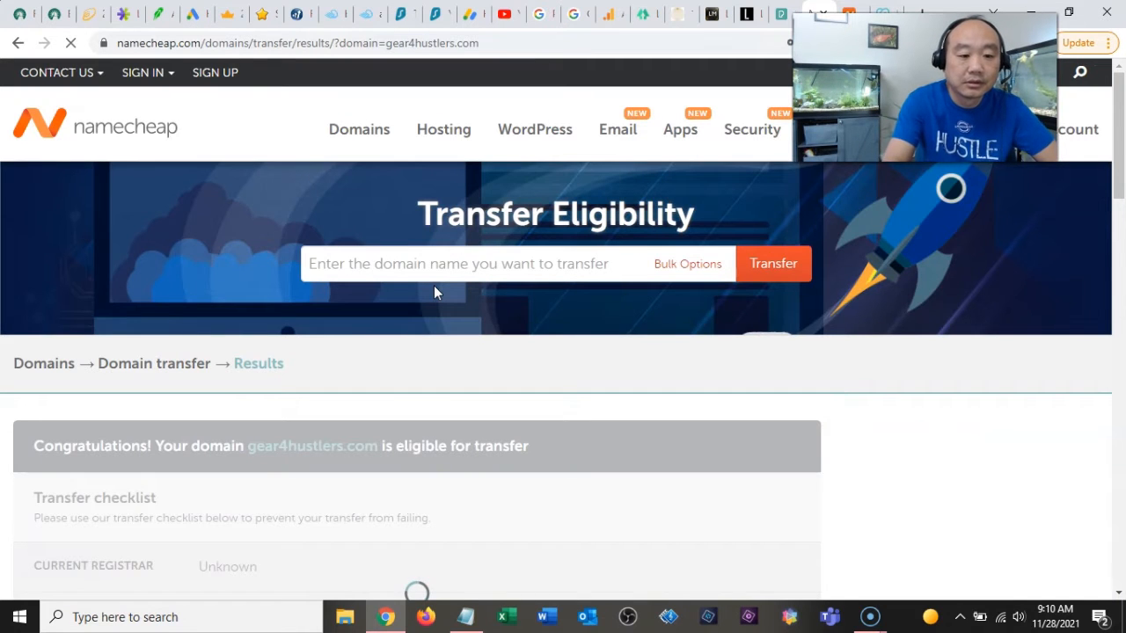
pyautogui.click(18, 44)
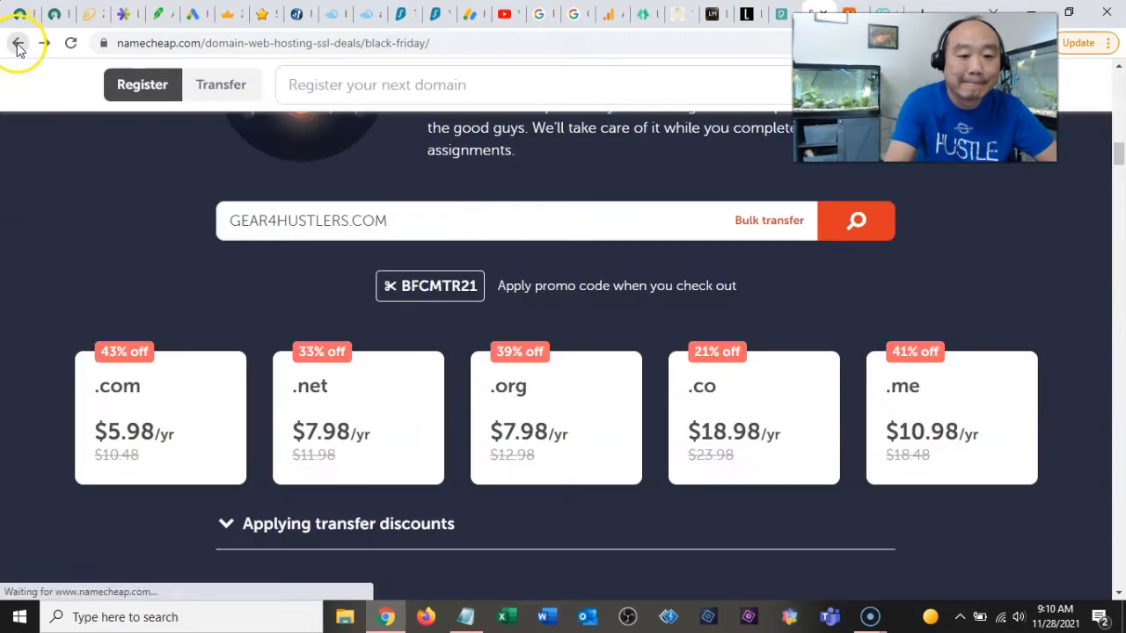
pyautogui.click(439, 291)
pyautogui.click(856, 221)
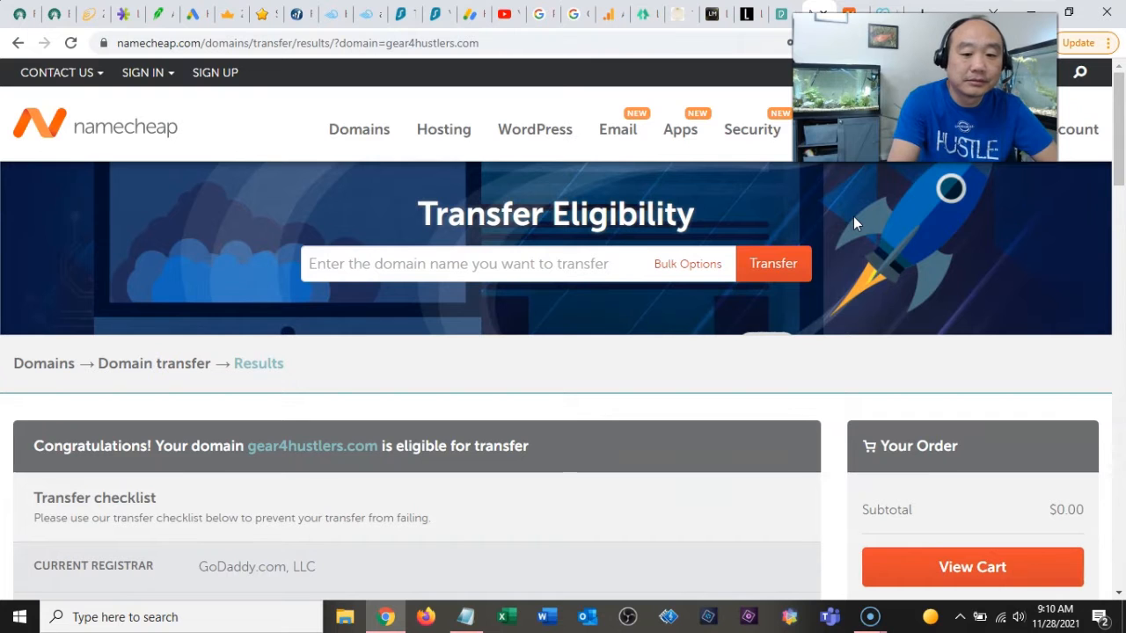
pyautogui.moveTo(1122, 144); pyautogui.dragTo(1121, 216)
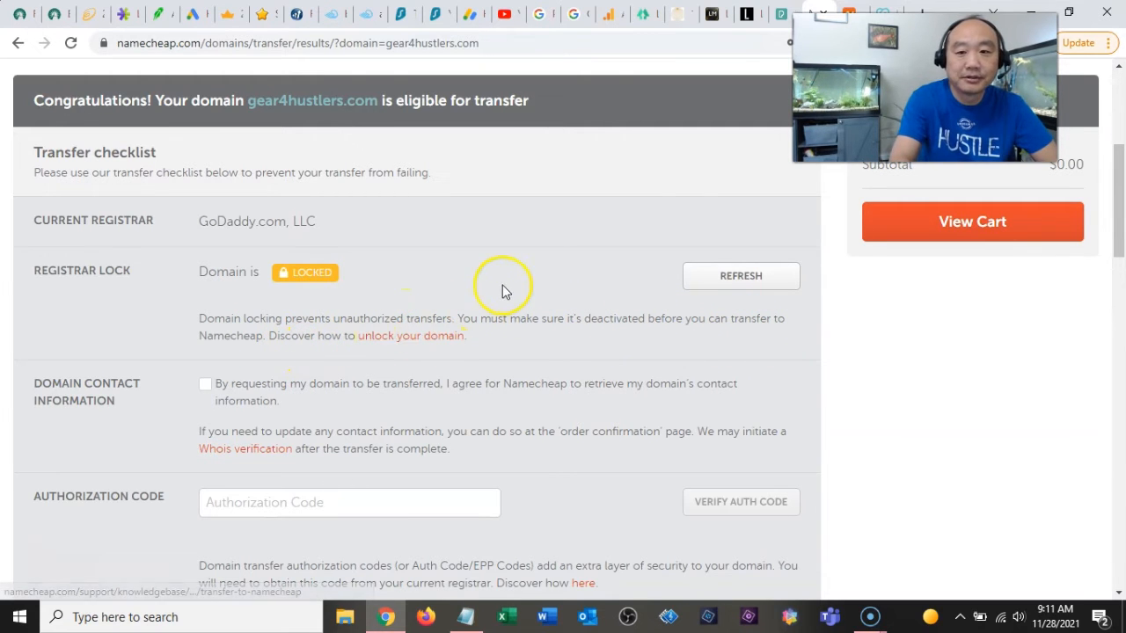
# Cancel auto-renewal for GEAR4HUSTLERS.COM and reload the subscriptions list
pyautogui.click(888, 10)
pyautogui.rightClick(121, 296)
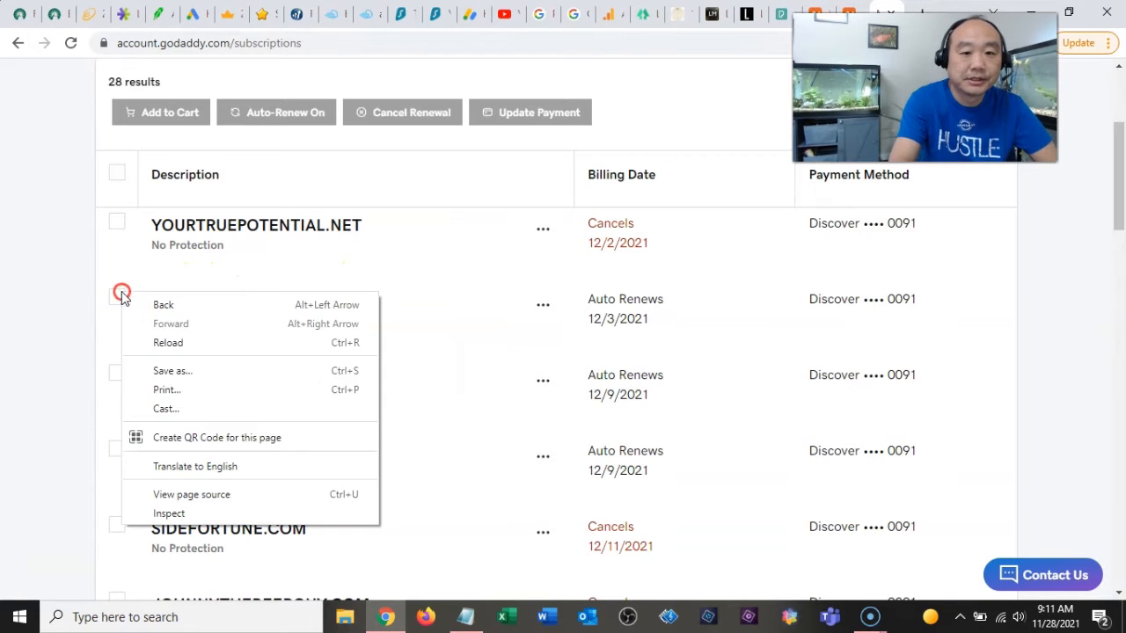
pyautogui.click(119, 297)
pyautogui.click(414, 114)
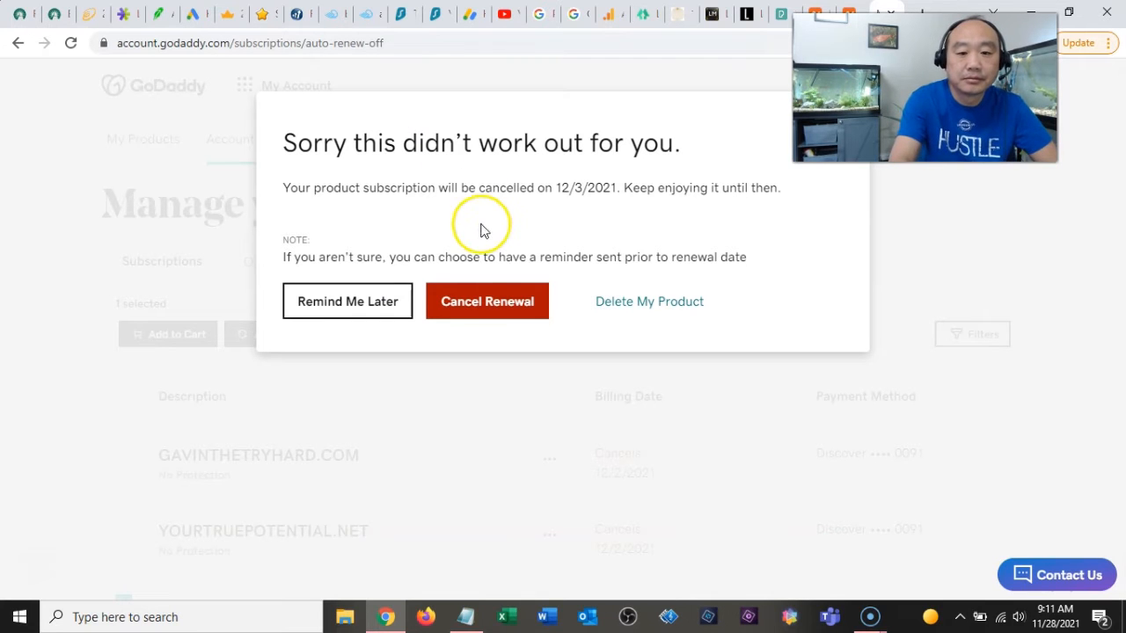
pyautogui.click(500, 307)
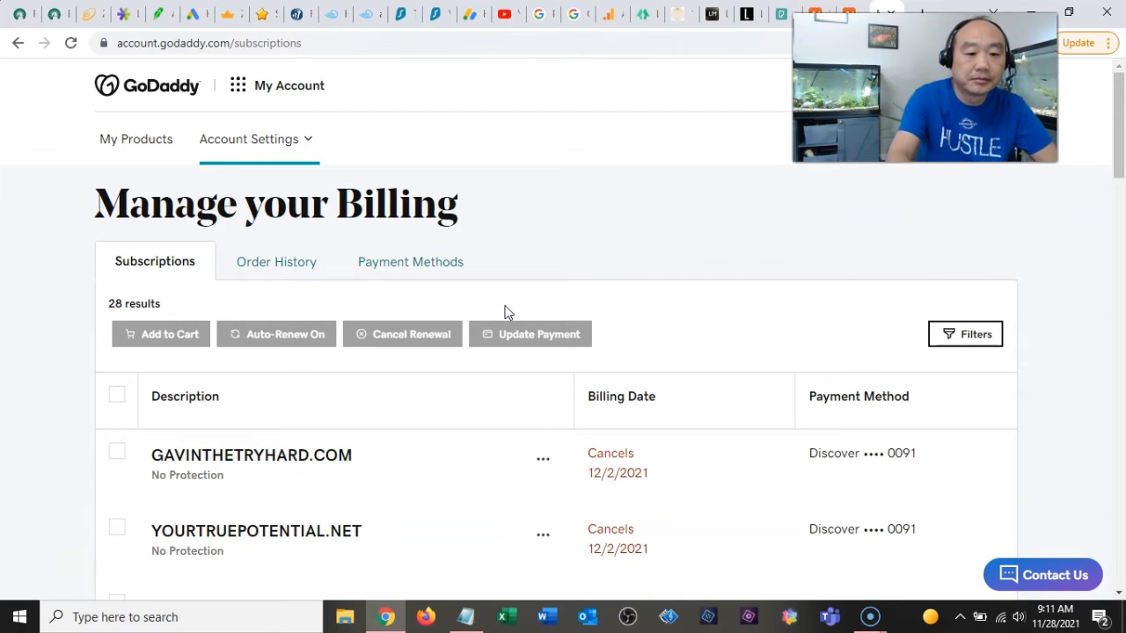
pyautogui.moveTo(1120, 136); pyautogui.dragTo(1120, 187)
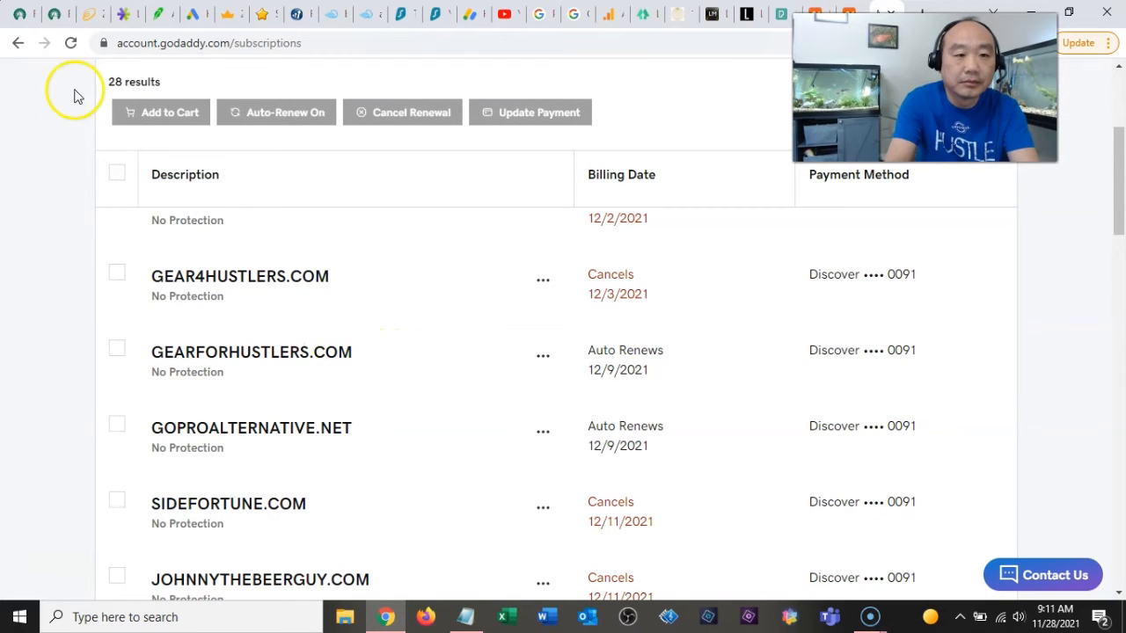
pyautogui.click(70, 43)
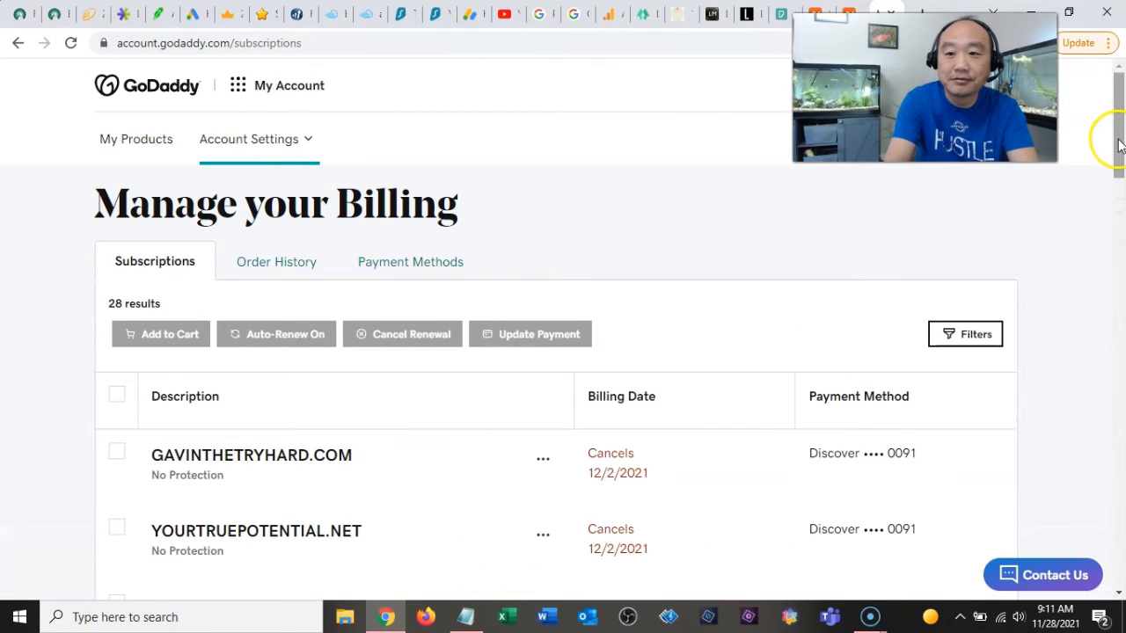
# Open the My Domains list in GoDaddy's Domain Manager
pyautogui.moveTo(1119, 146); pyautogui.dragTo(1118, 151)
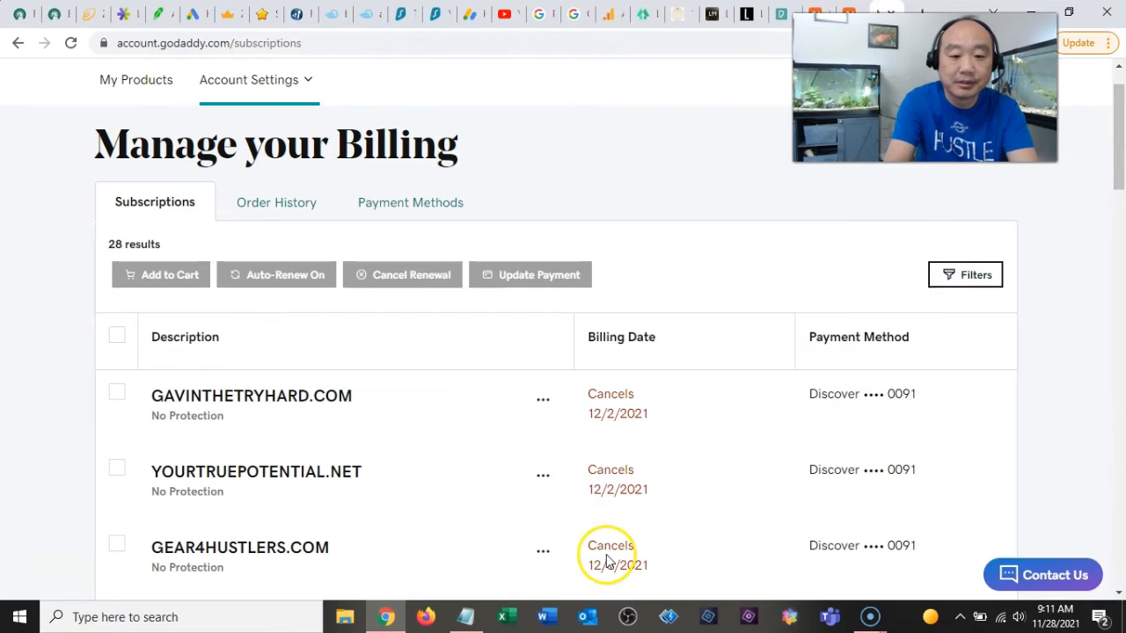
pyautogui.click(543, 551)
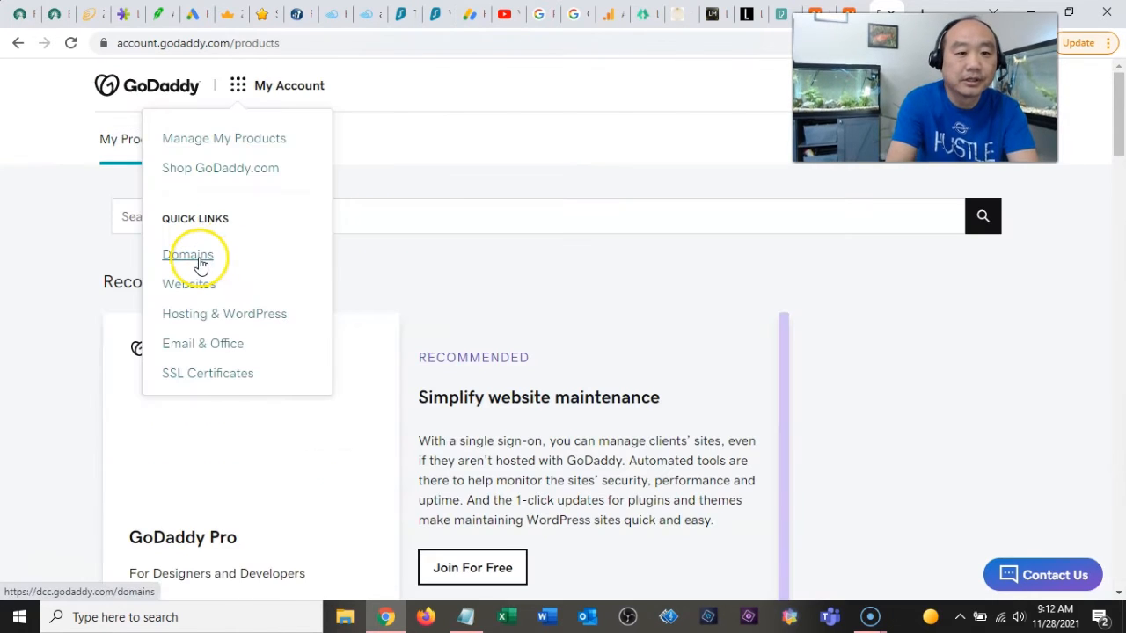
pyautogui.click(200, 260)
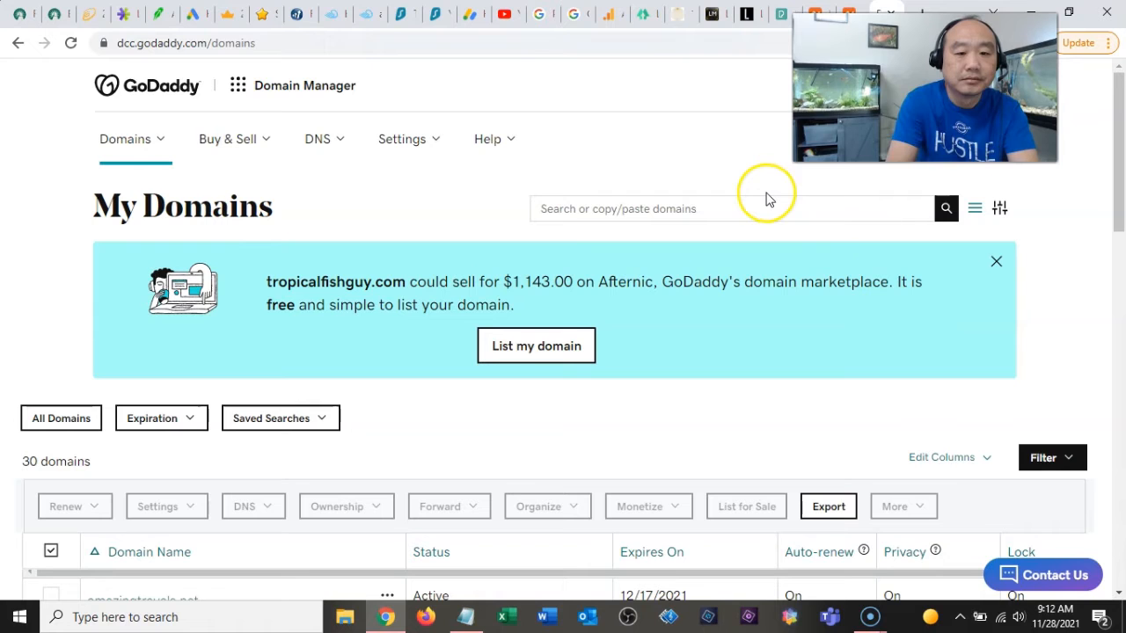
# Dismiss the Afternic banner, sort domains by expiry date, and select gear4hustlers.com
pyautogui.click(997, 265)
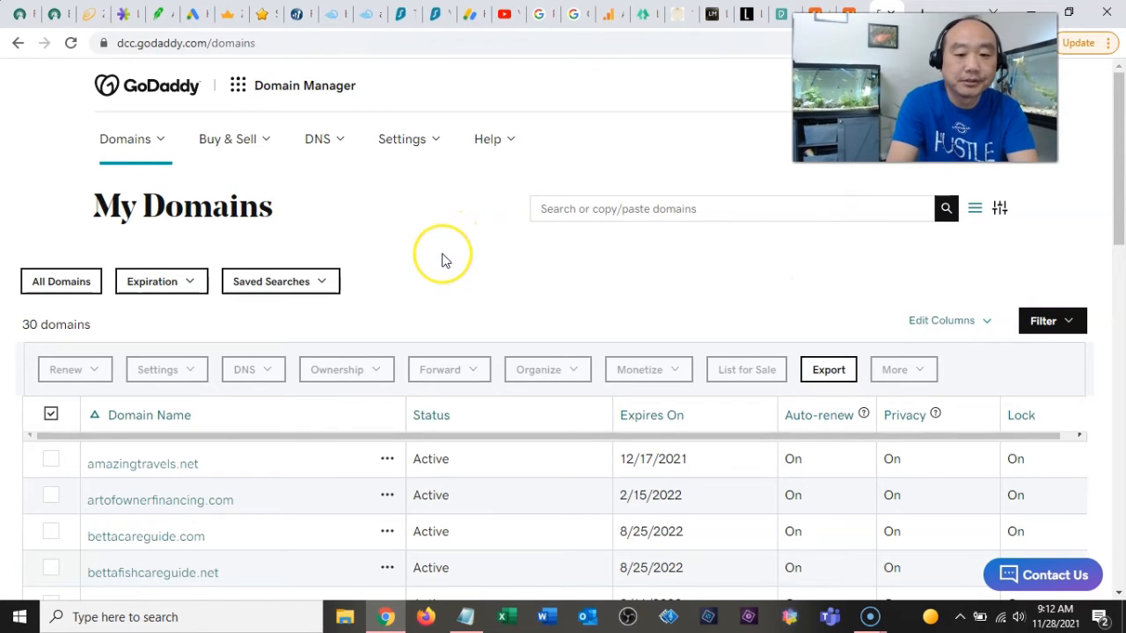
pyautogui.click(647, 420)
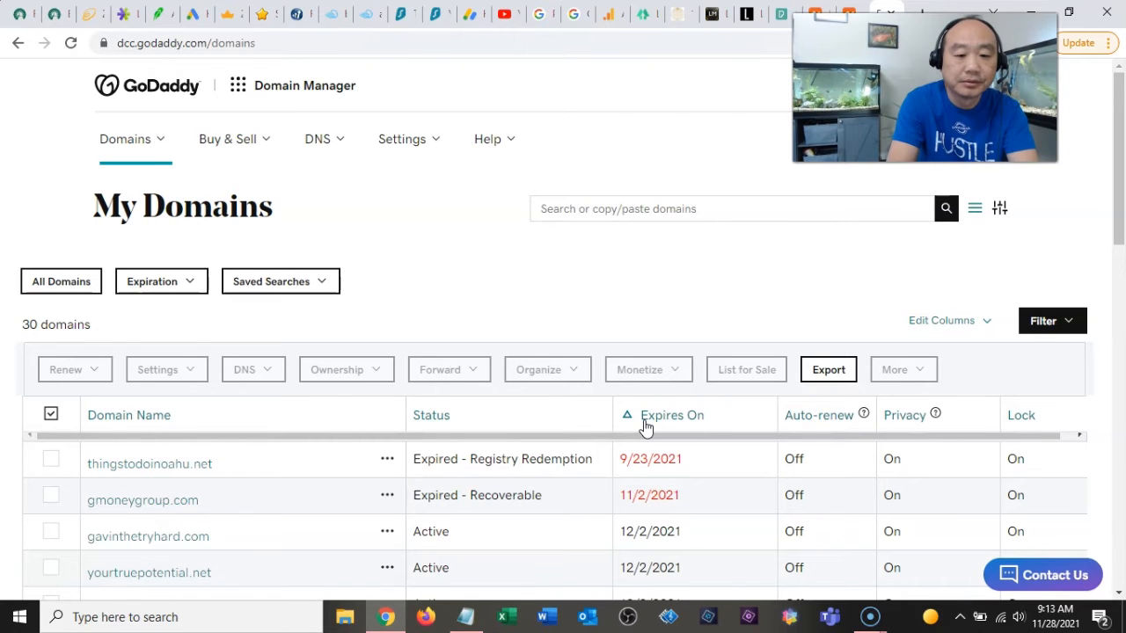
pyautogui.scroll(-2, 1119, 218)
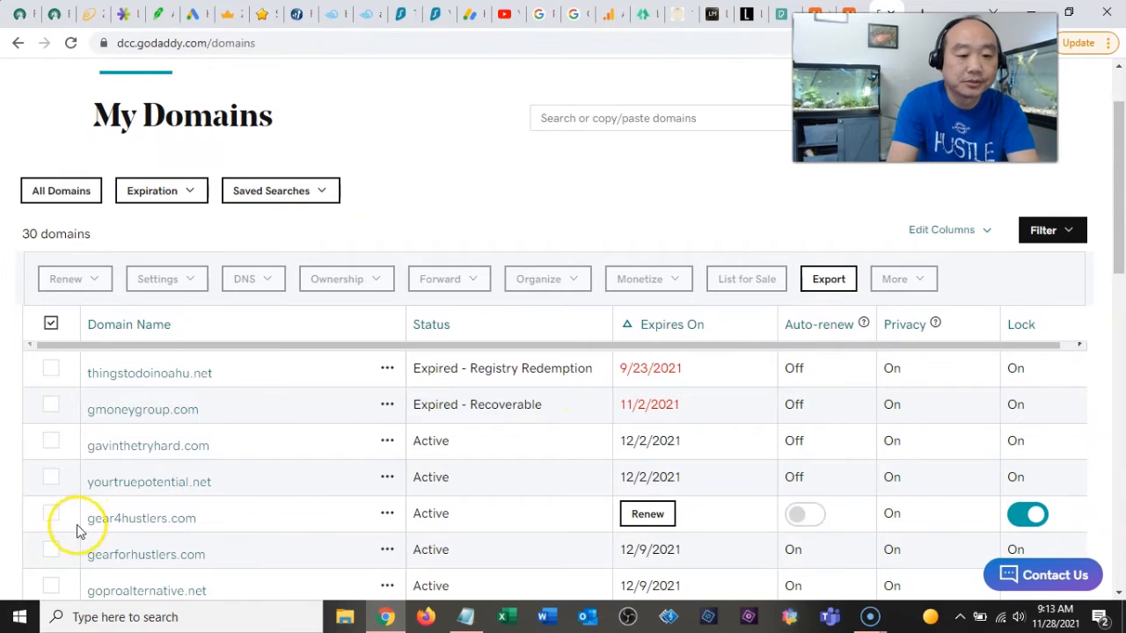
pyautogui.click(53, 515)
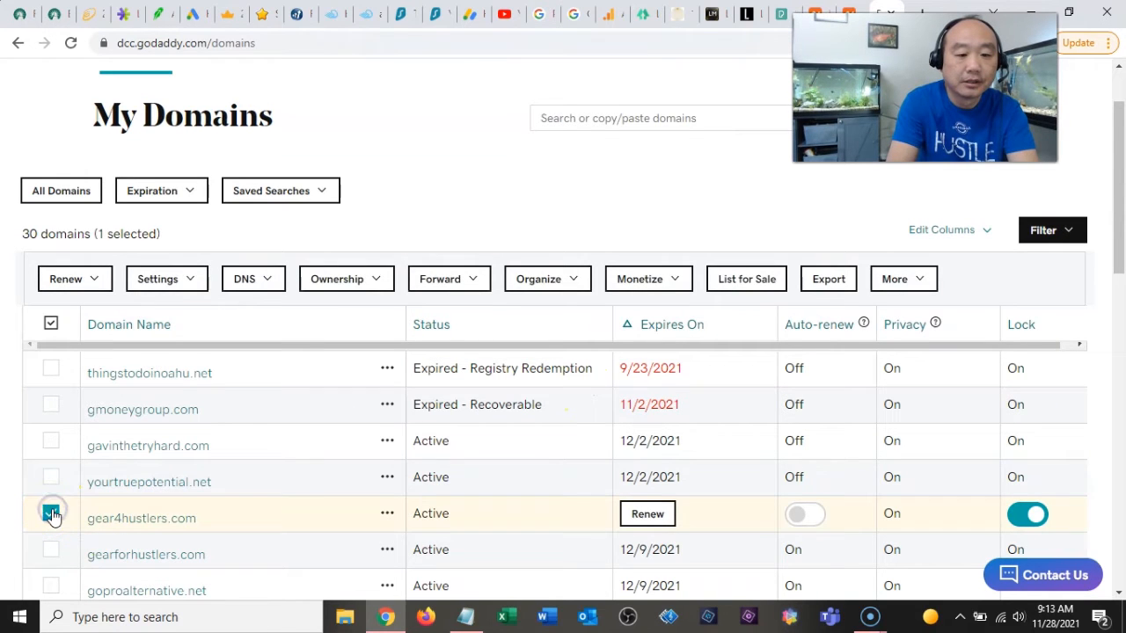
pyautogui.click(387, 514)
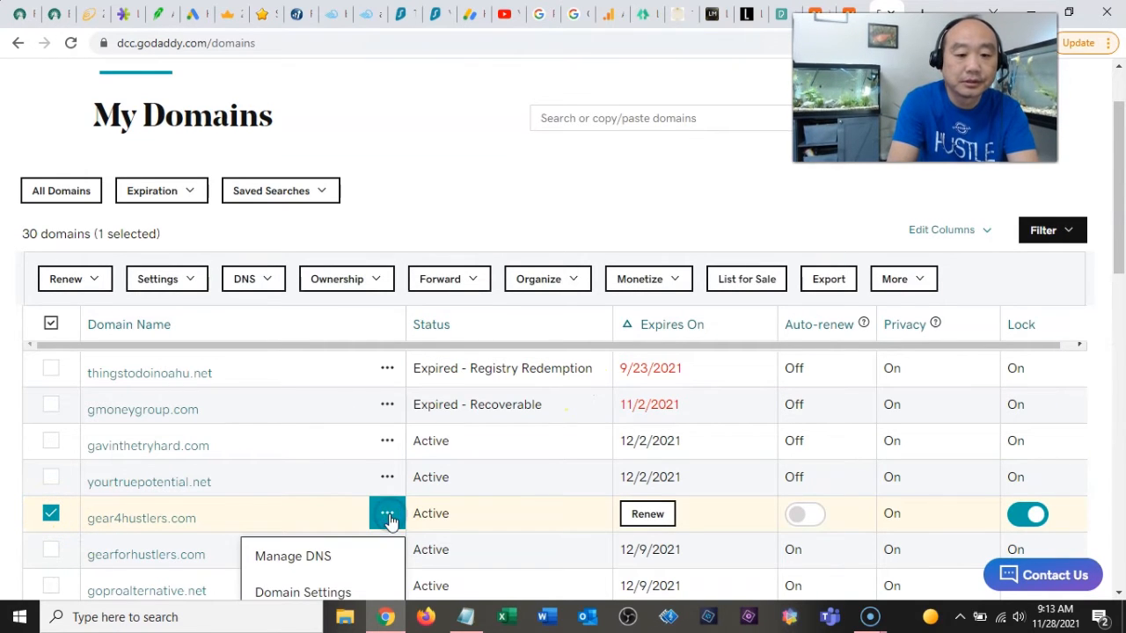
pyautogui.moveTo(1116, 213); pyautogui.dragTo(1123, 280)
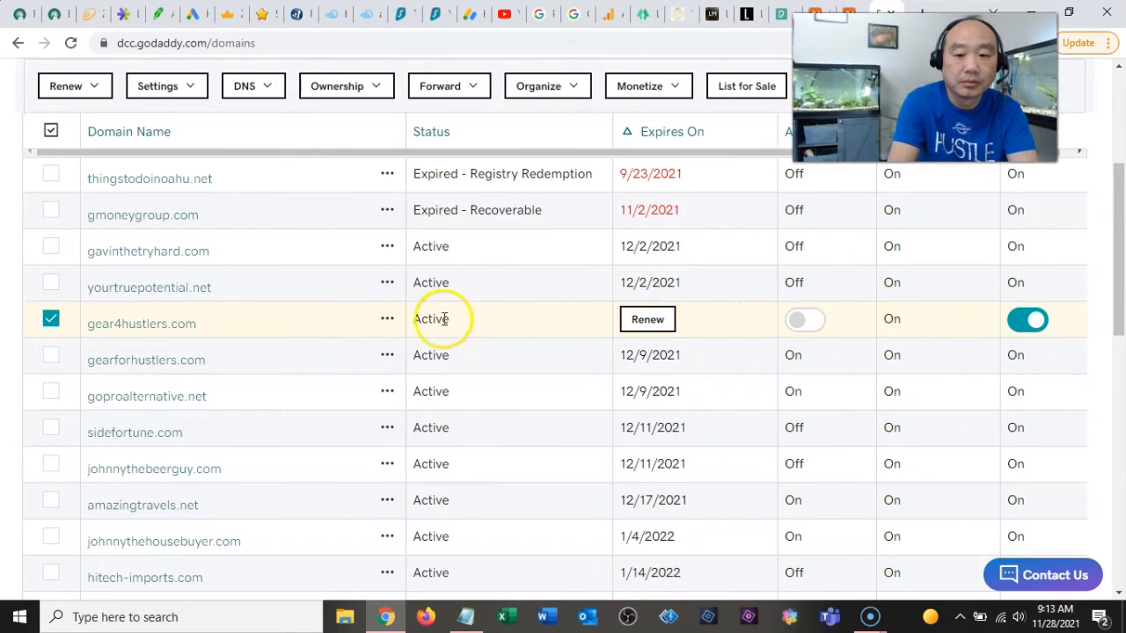
pyautogui.click(387, 320)
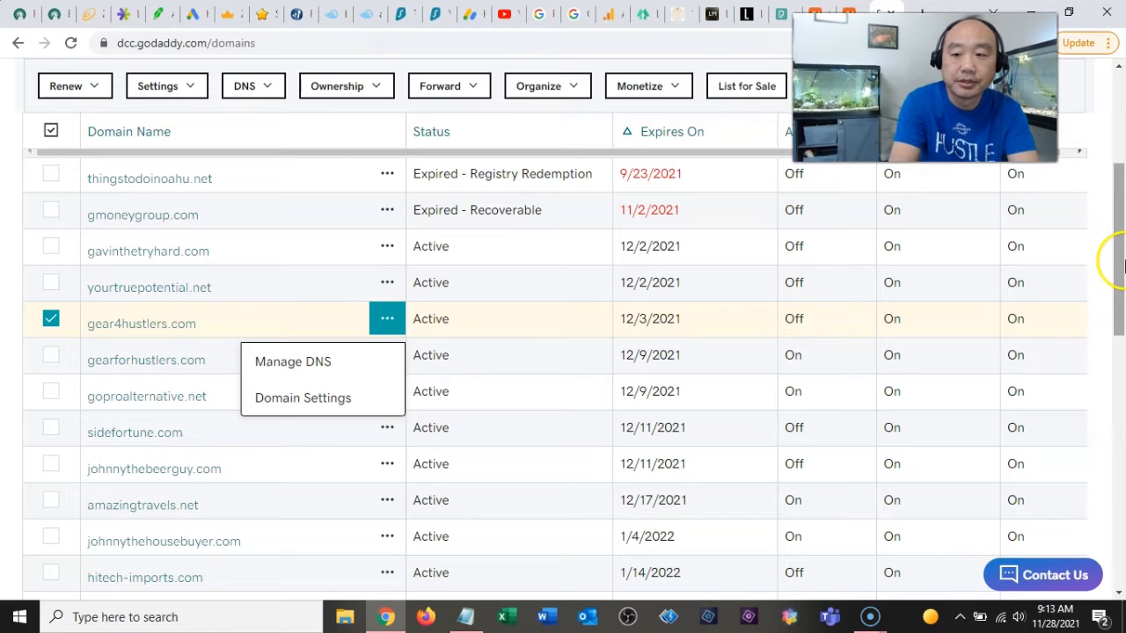
pyautogui.moveTo(1121, 259); pyautogui.dragTo(1123, 262)
pyautogui.scroll(1, 1121, 262)
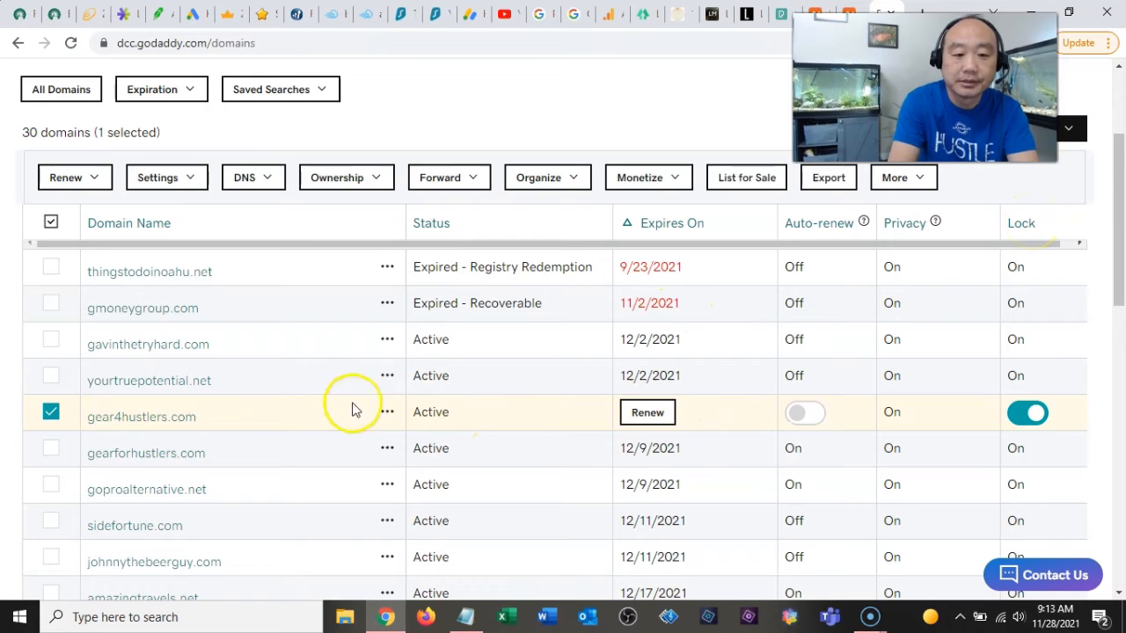
# Also select gearforhustlers.com, goproalternative.net and amazingtravels.net
pyautogui.click(50, 450)
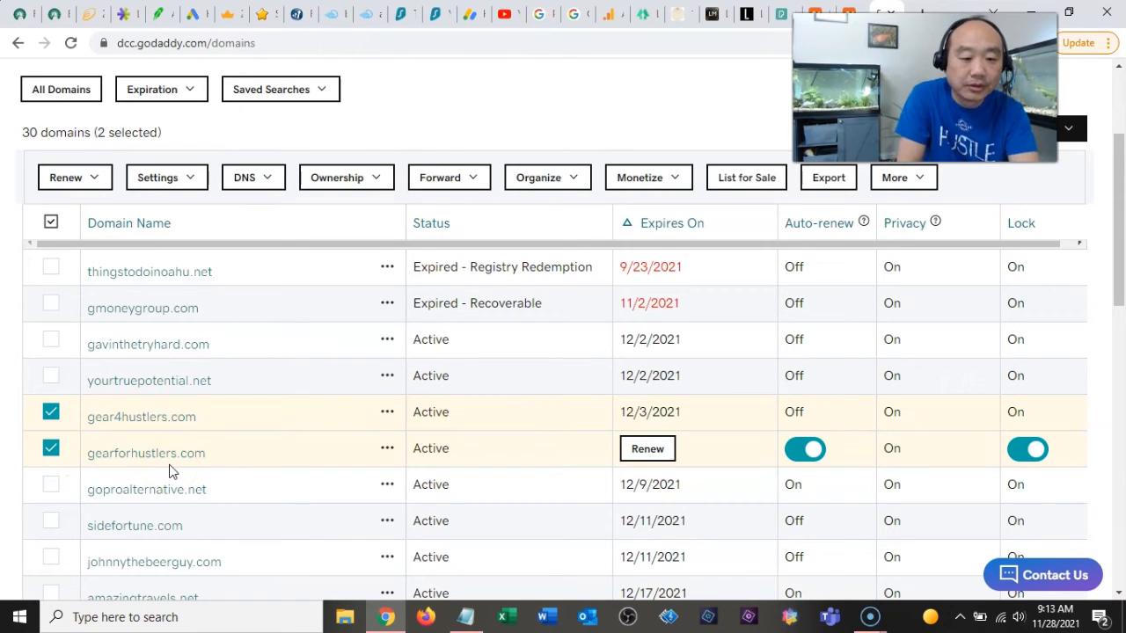
pyautogui.click(50, 489)
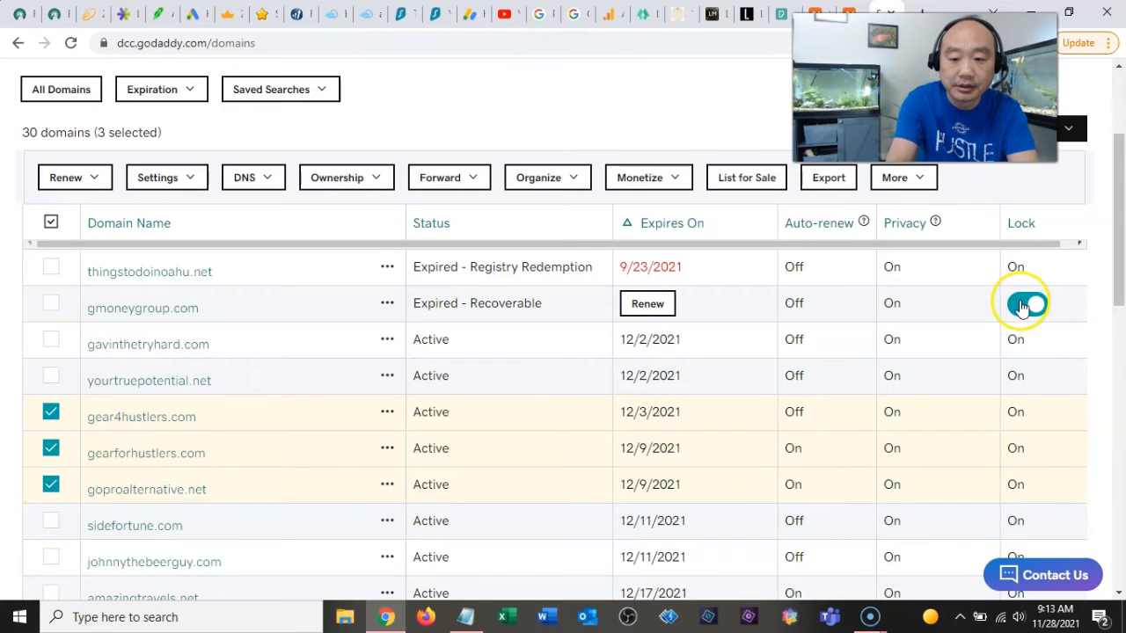
pyautogui.scroll(-1, 56, 502)
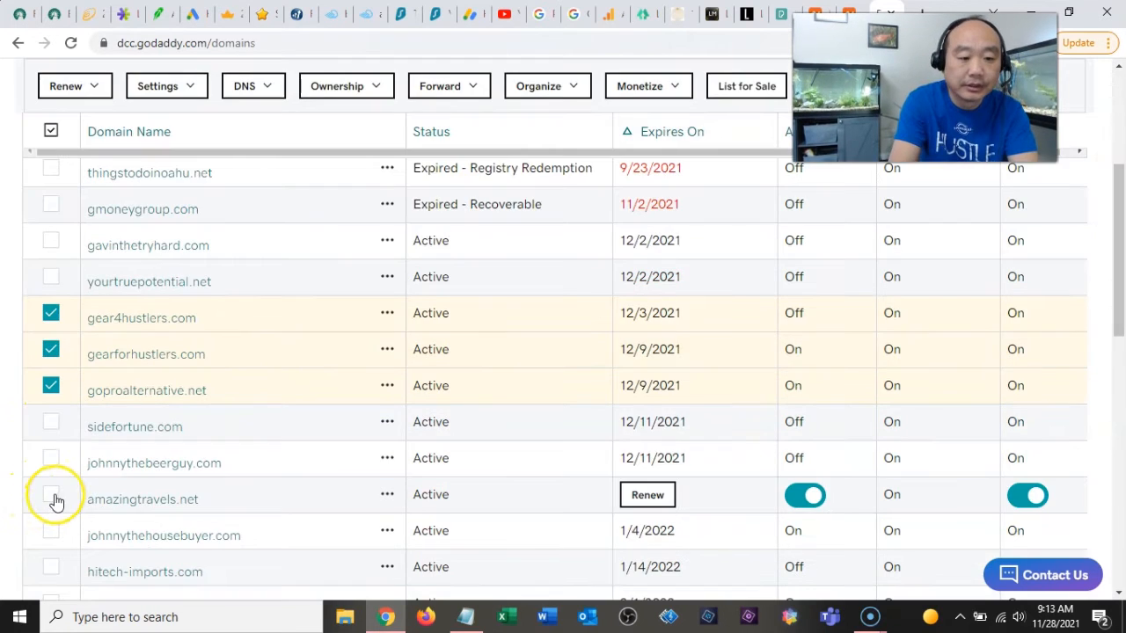
pyautogui.click(53, 498)
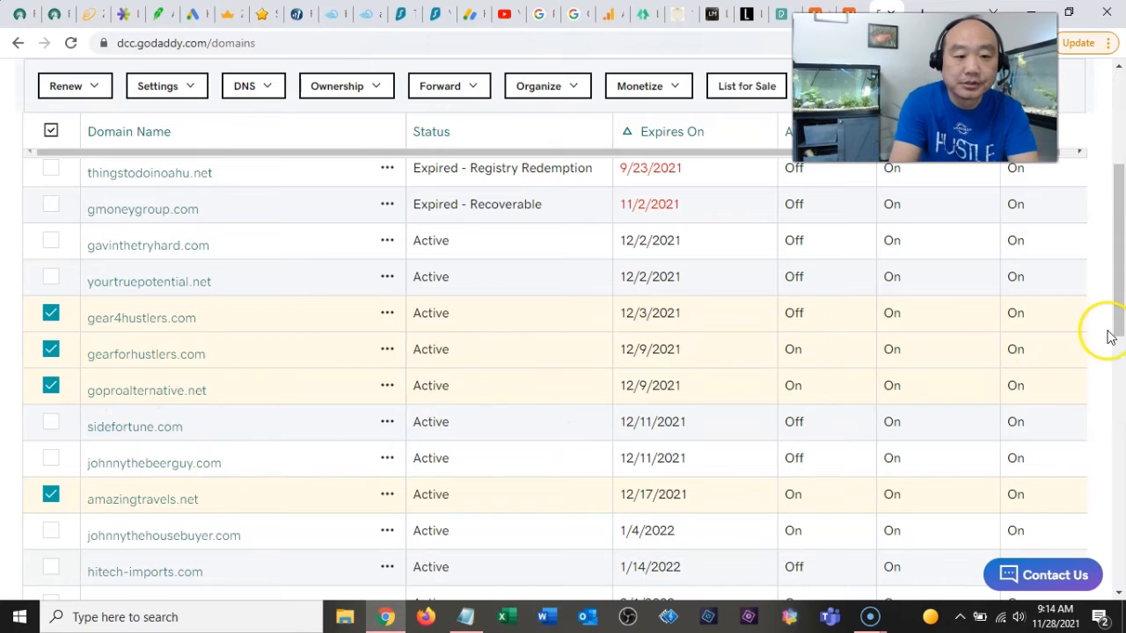
pyautogui.moveTo(1115, 294); pyautogui.dragTo(1121, 266)
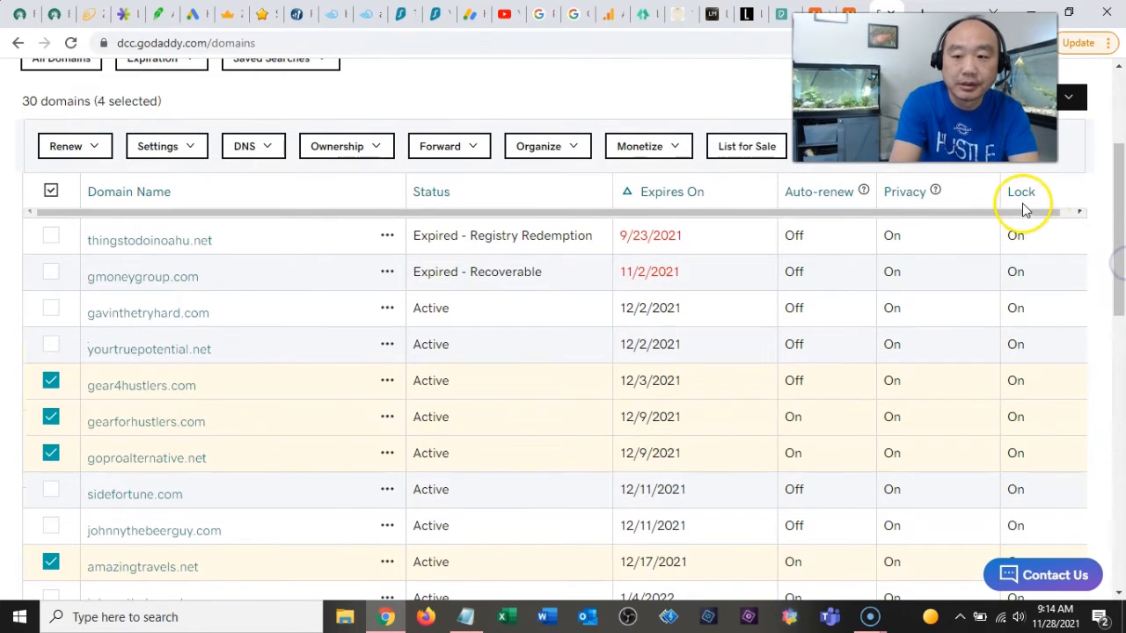
# Turn off the domain lock for gear4hustlers.com and gearforhustlers.com, giving consent
pyautogui.click(1022, 387)
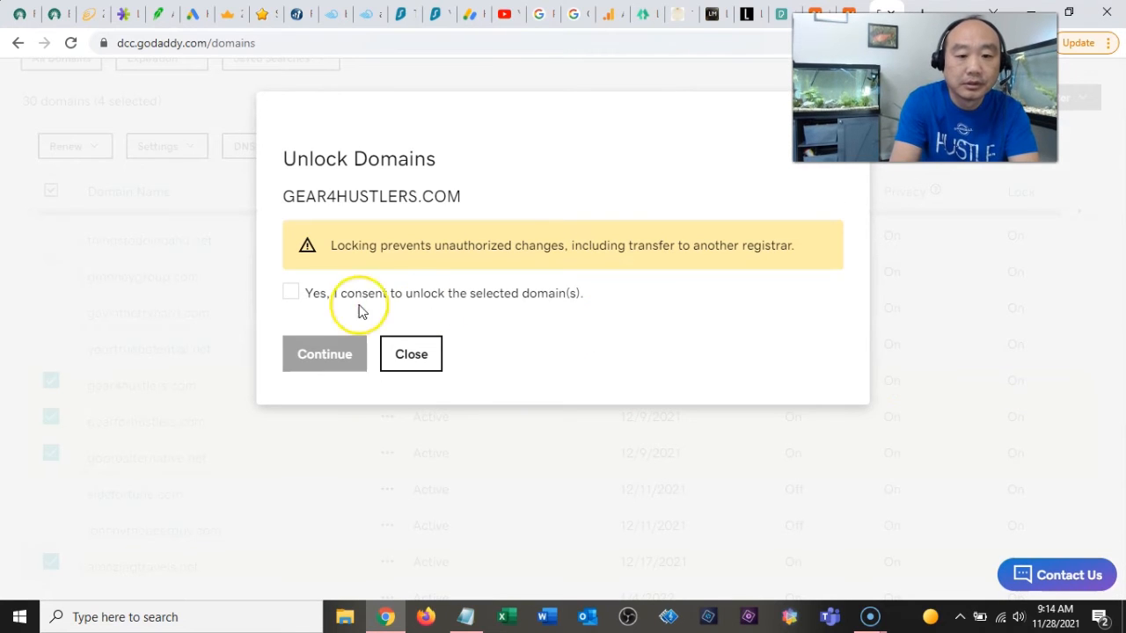
pyautogui.click(290, 294)
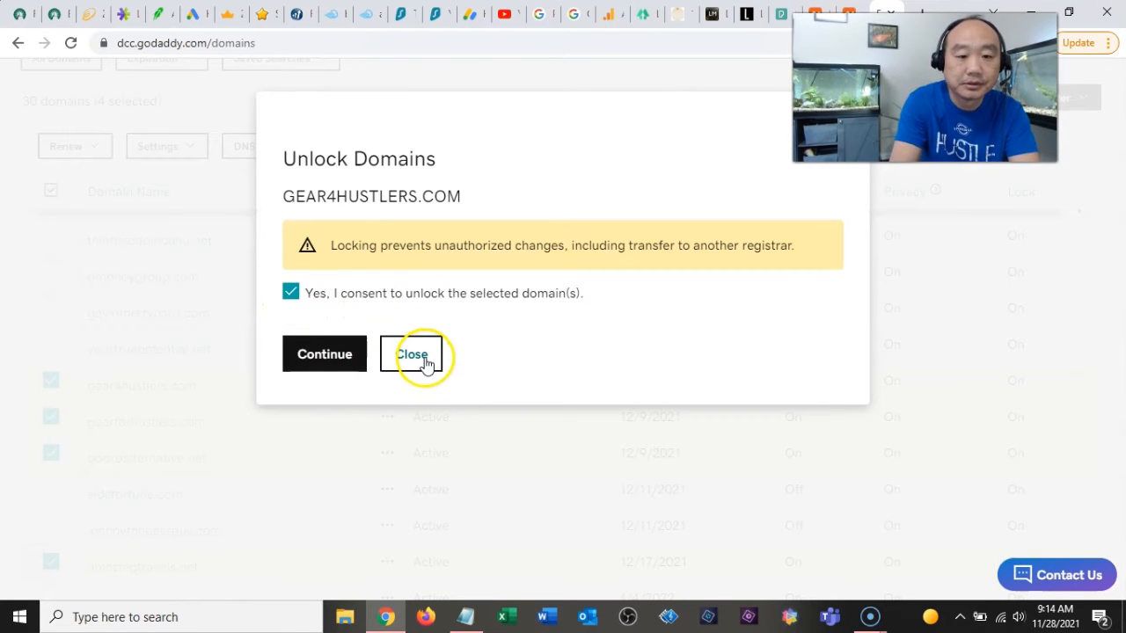
pyautogui.click(335, 355)
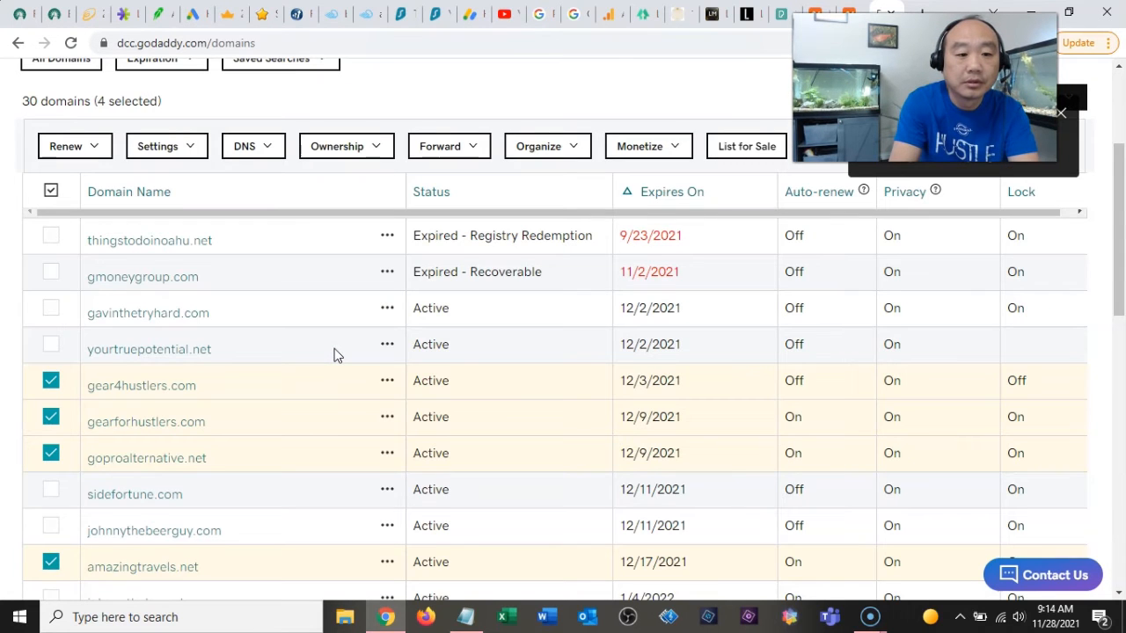
pyautogui.click(1034, 422)
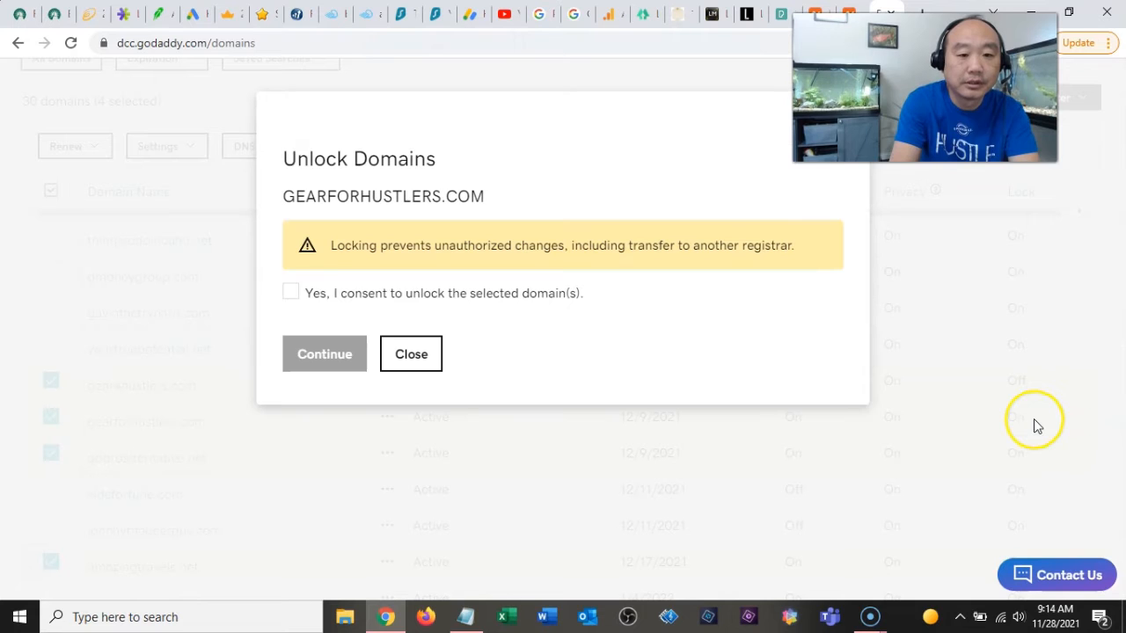
pyautogui.click(292, 297)
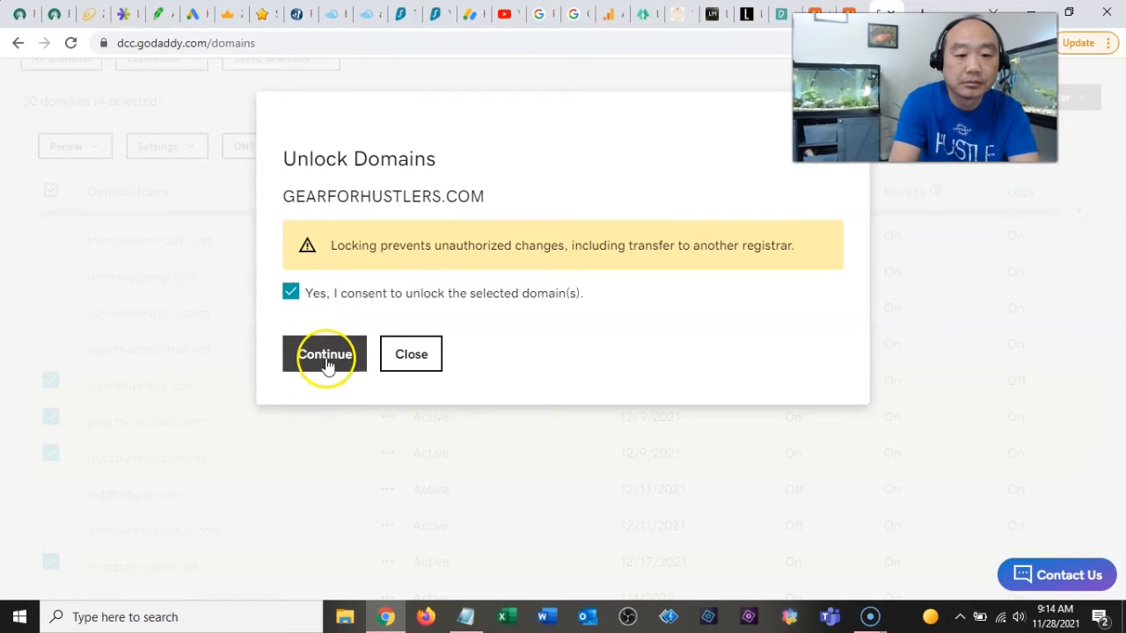
pyautogui.click(325, 361)
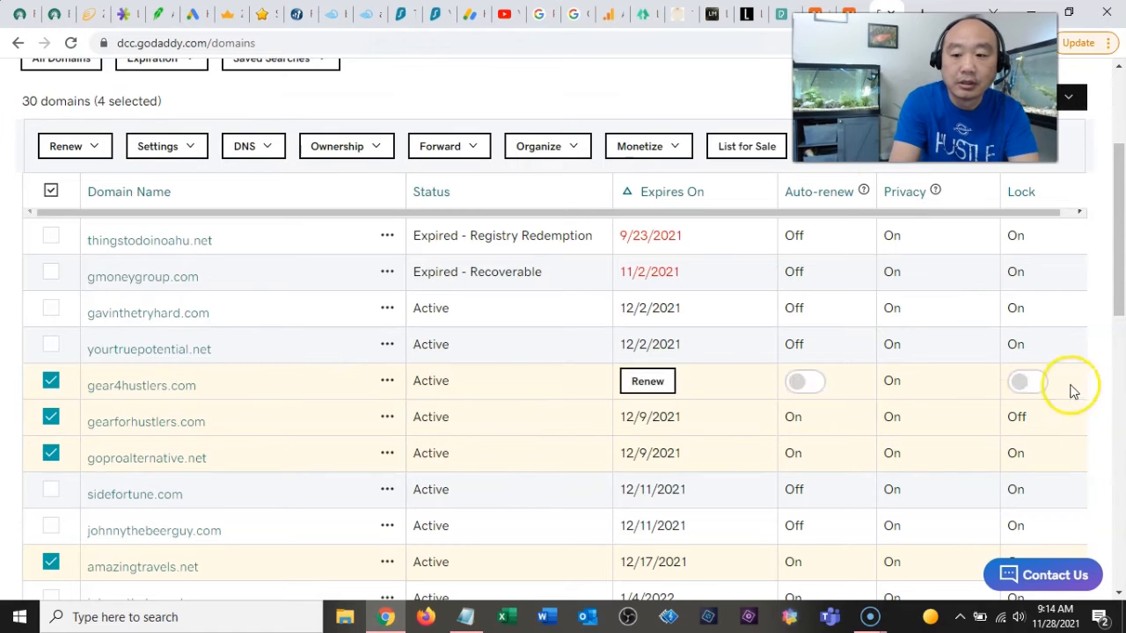
# Turn off the domain lock for goproalternative.net and amazingtravels.net, giving consent
pyautogui.click(1019, 459)
pyautogui.click(292, 294)
pyautogui.click(324, 354)
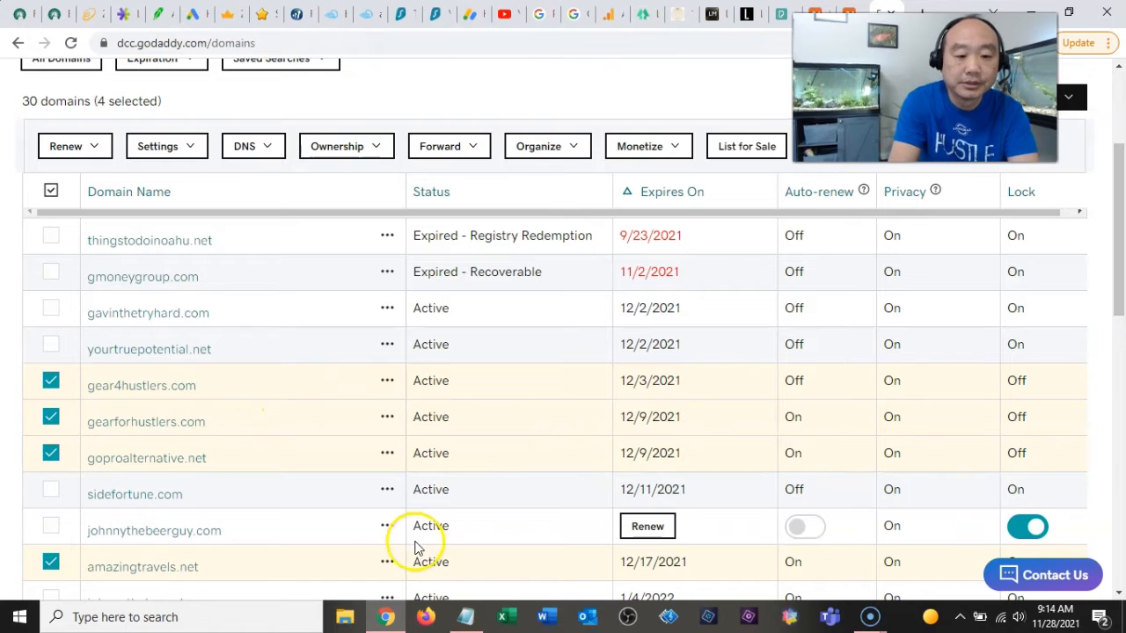
pyautogui.moveTo(1123, 296); pyautogui.dragTo(1120, 317)
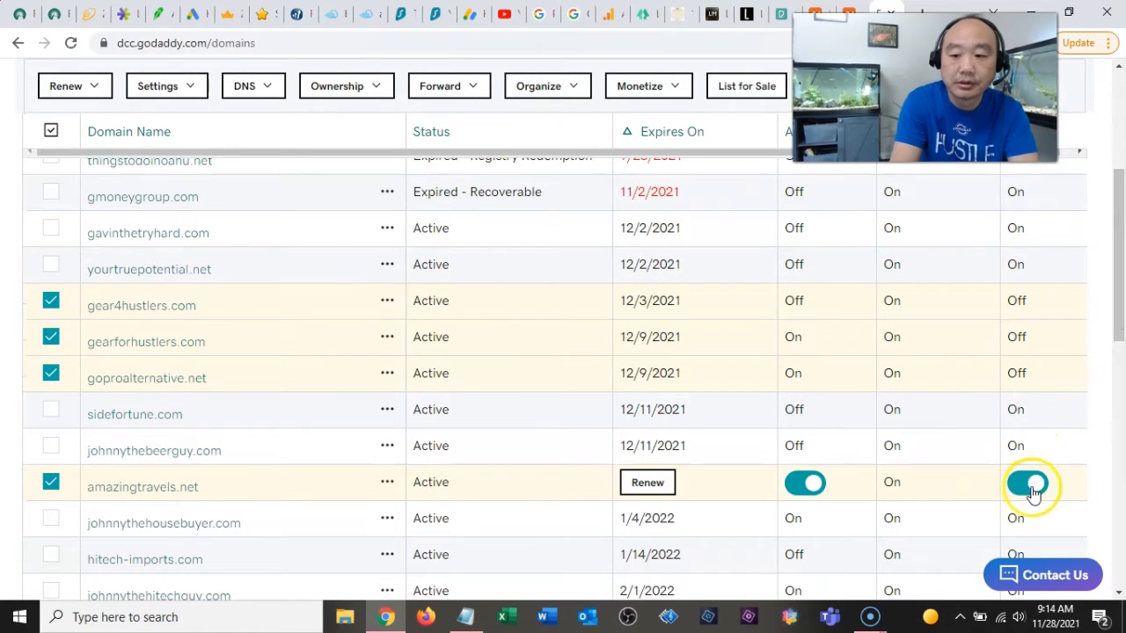
pyautogui.click(1032, 489)
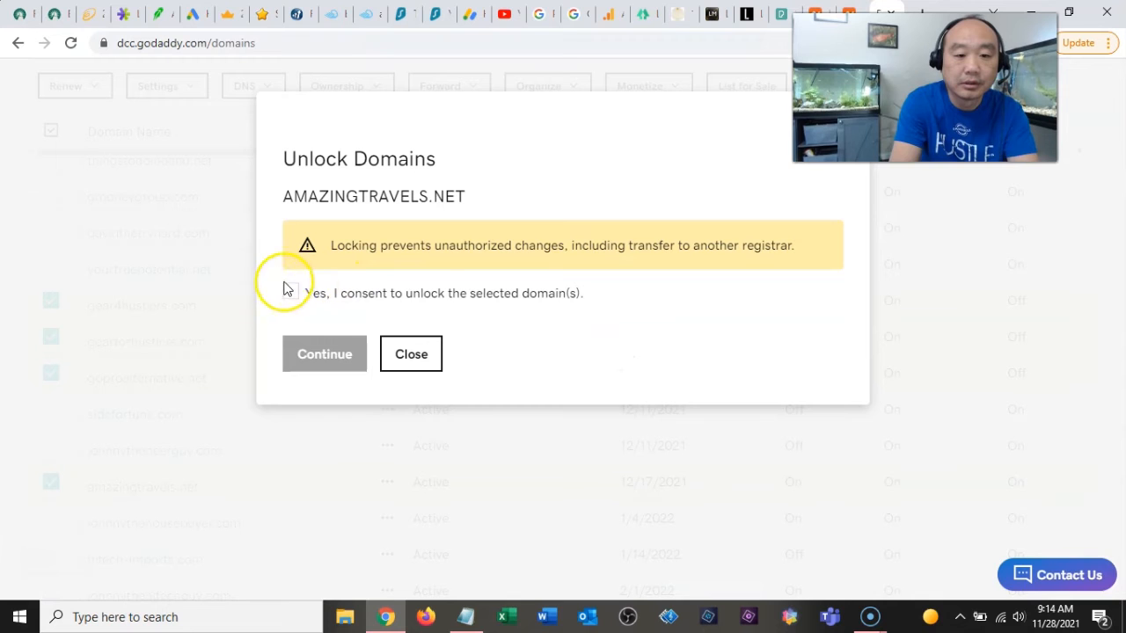
pyautogui.click(290, 293)
pyautogui.click(318, 352)
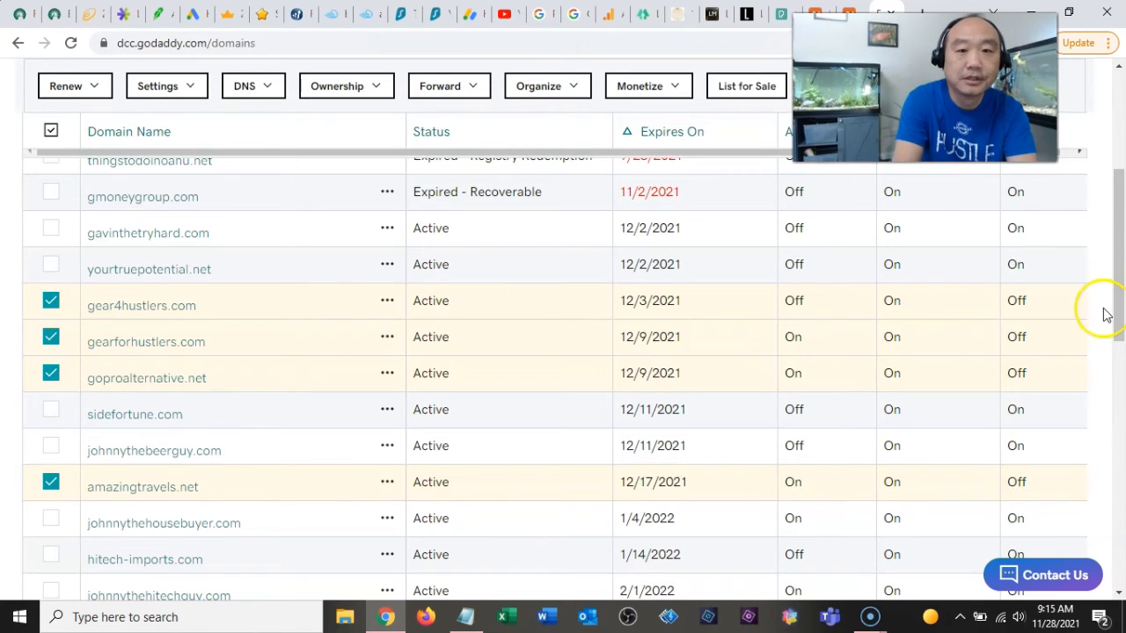
pyautogui.click(816, 14)
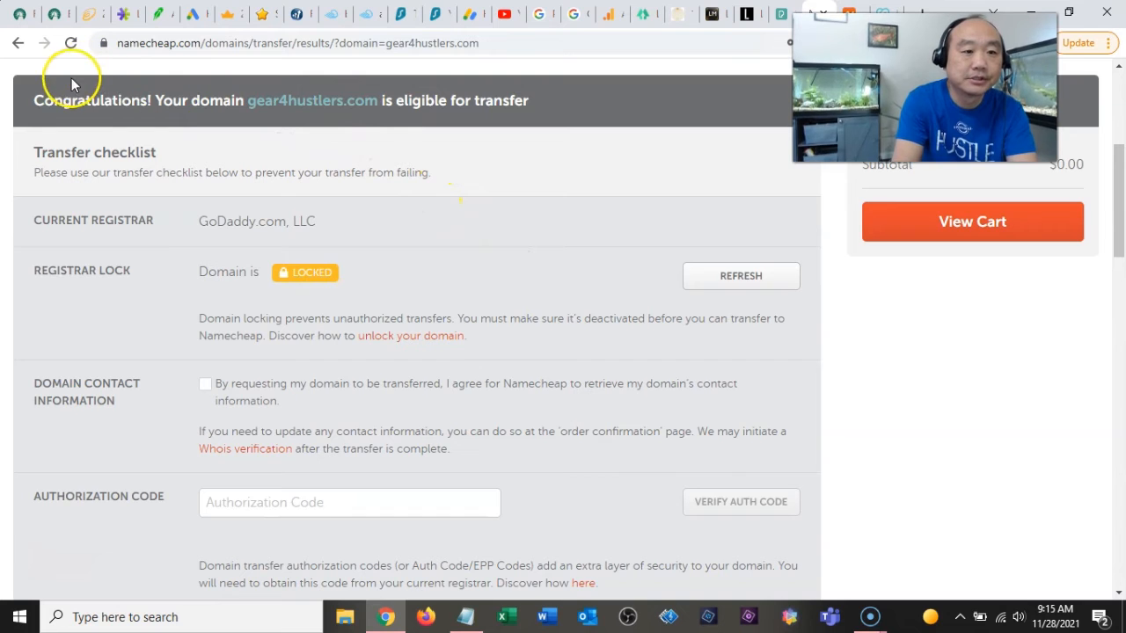
pyautogui.click(71, 42)
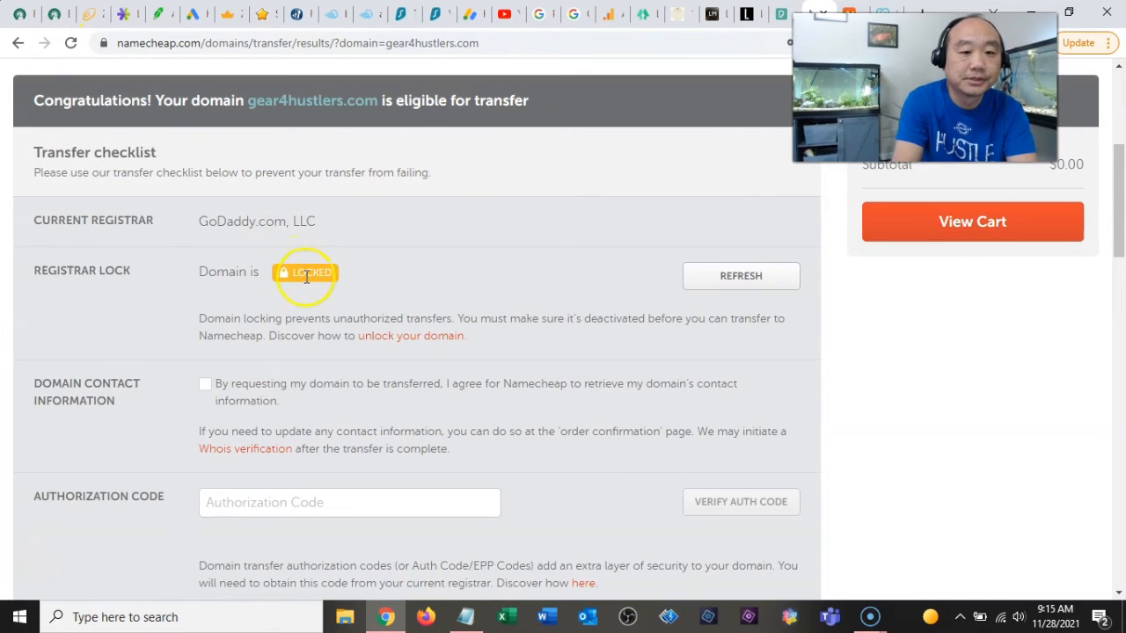
pyautogui.click(741, 279)
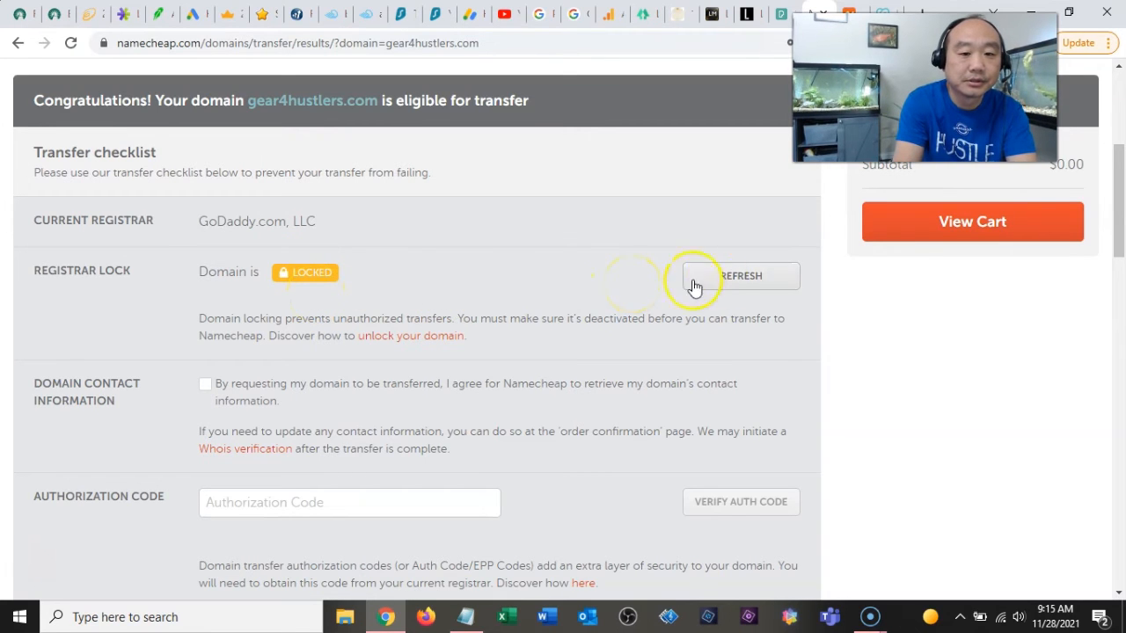
pyautogui.click(767, 277)
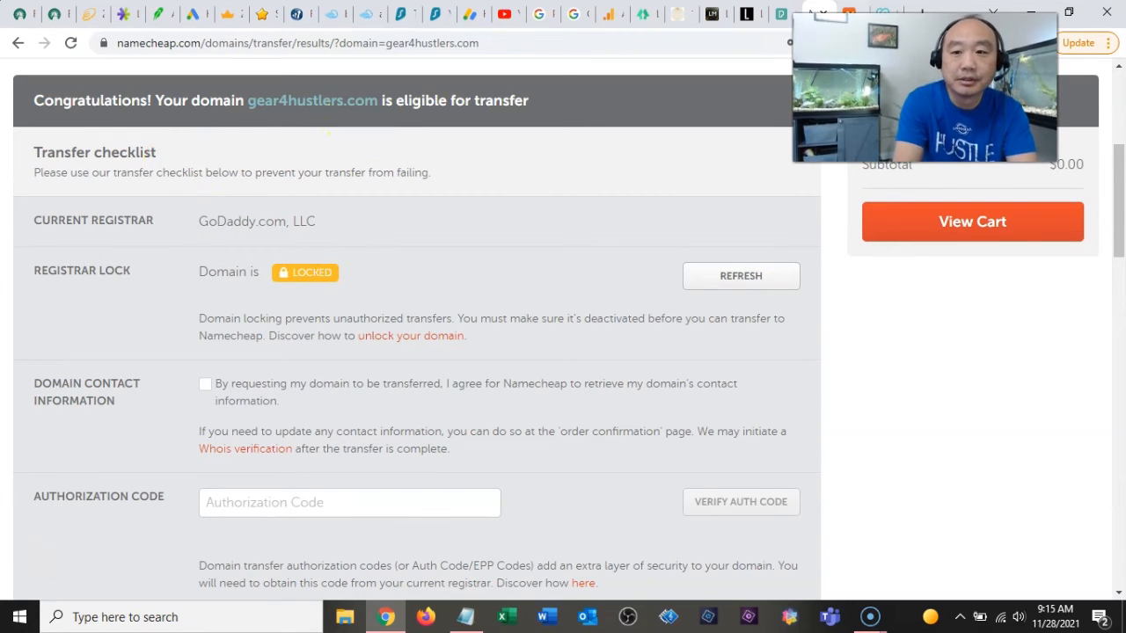
pyautogui.click(883, 13)
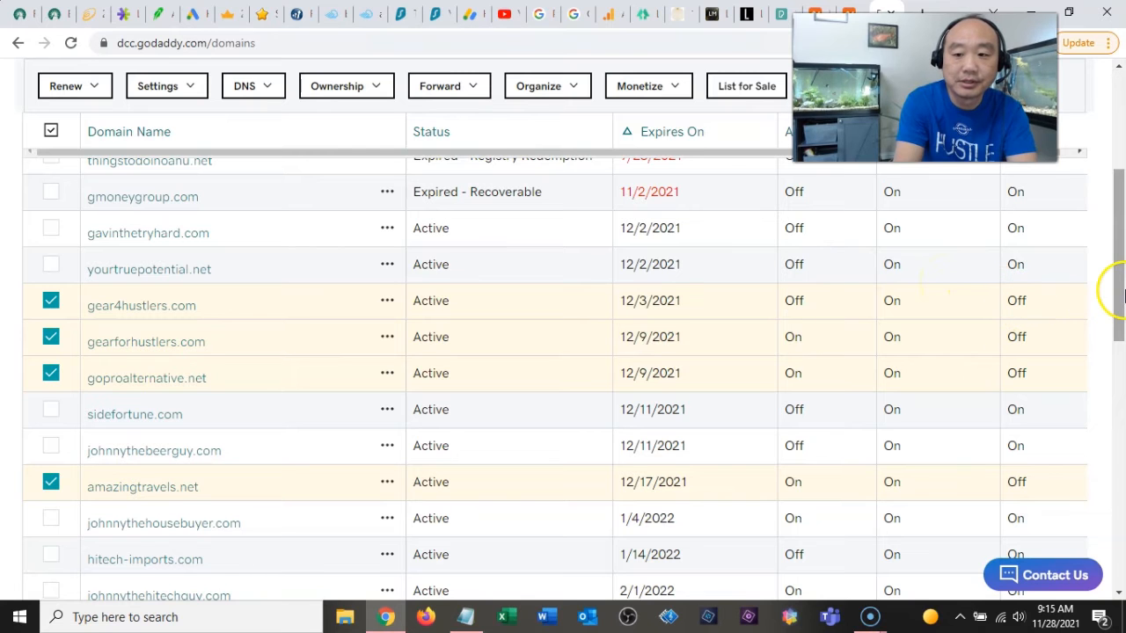
# Reload My Domains, sort by expiry, confirm the four domains show Lock Off, then return to Namecheap
pyautogui.scroll(3, 1124, 297)
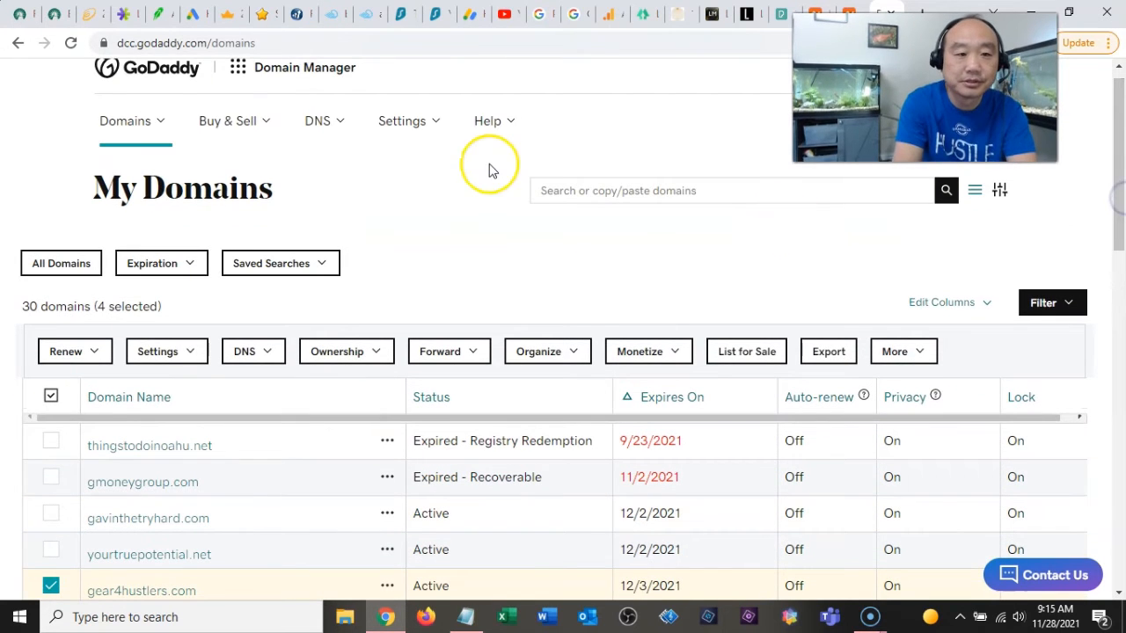
pyautogui.click(71, 42)
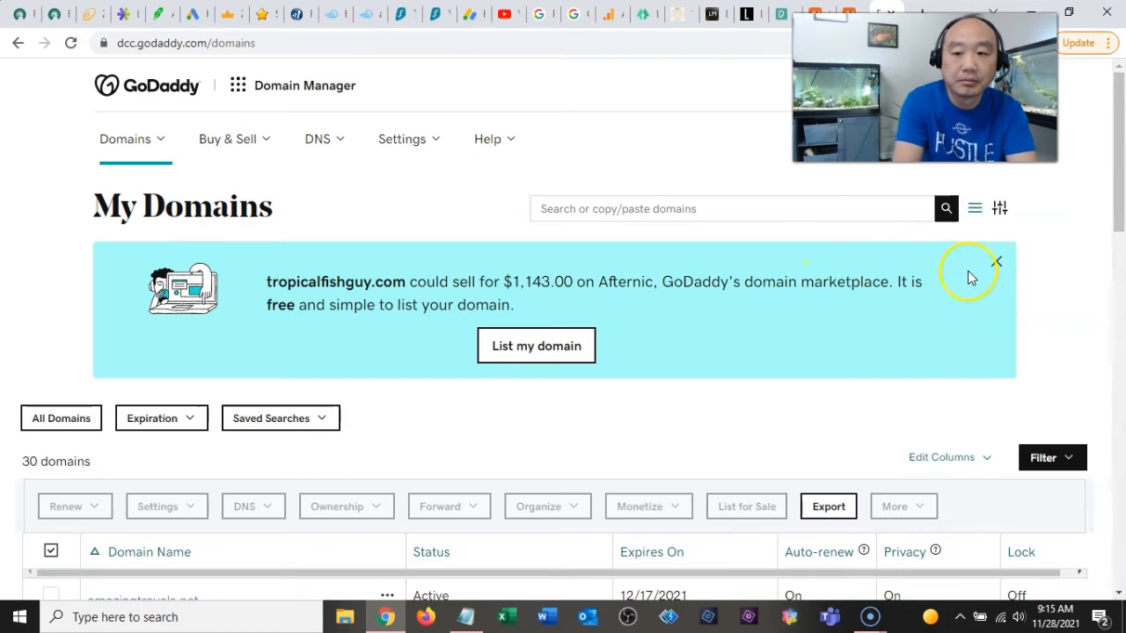
pyautogui.click(997, 263)
pyautogui.moveTo(1124, 187); pyautogui.dragTo(1124, 219)
pyautogui.click(649, 329)
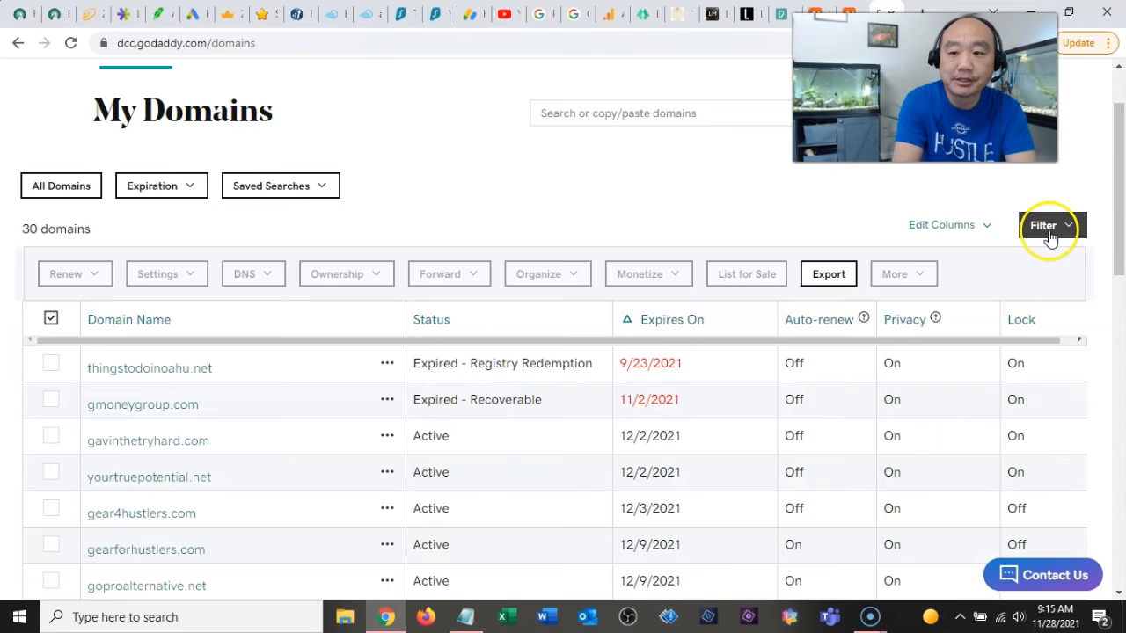
pyautogui.moveTo(1117, 165); pyautogui.dragTo(1123, 207)
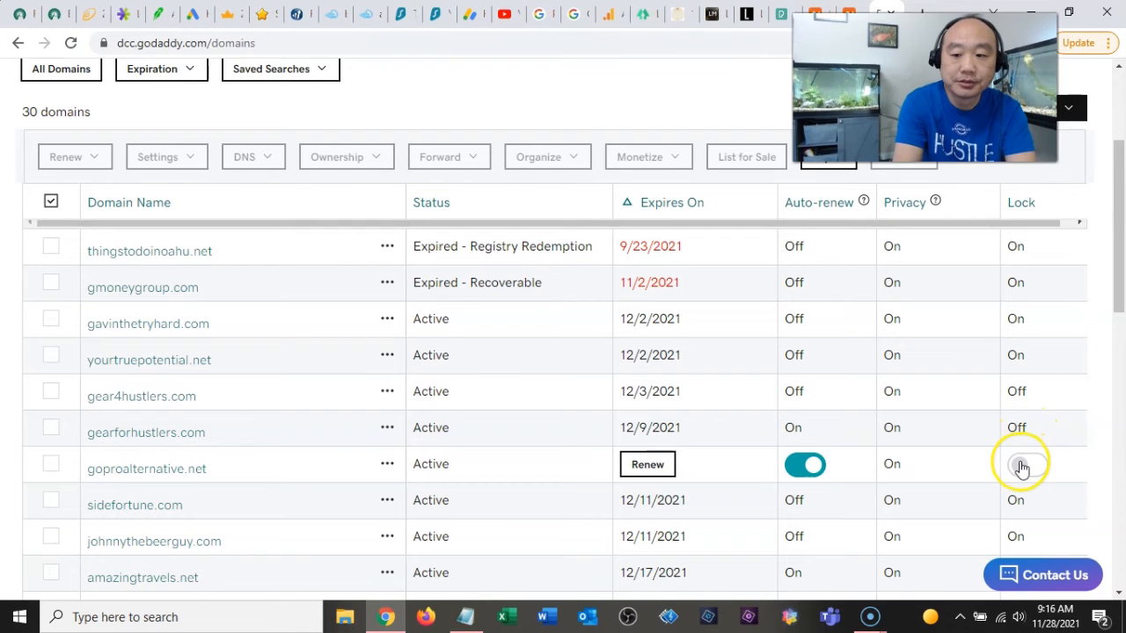
pyautogui.moveTo(1119, 285); pyautogui.dragTo(1120, 309)
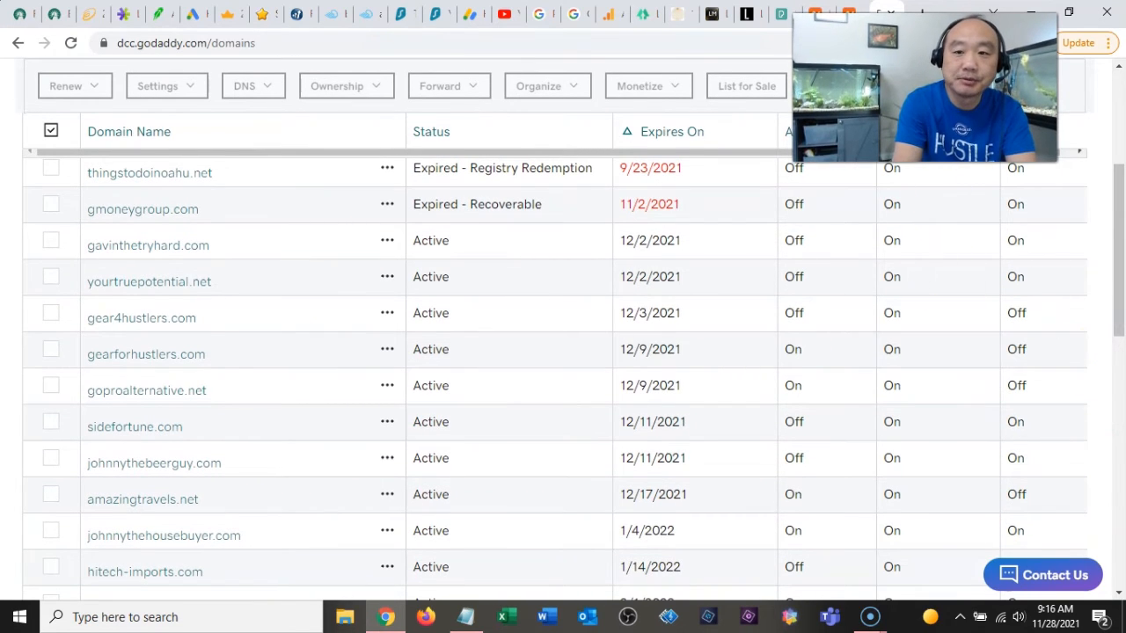
pyautogui.click(806, 10)
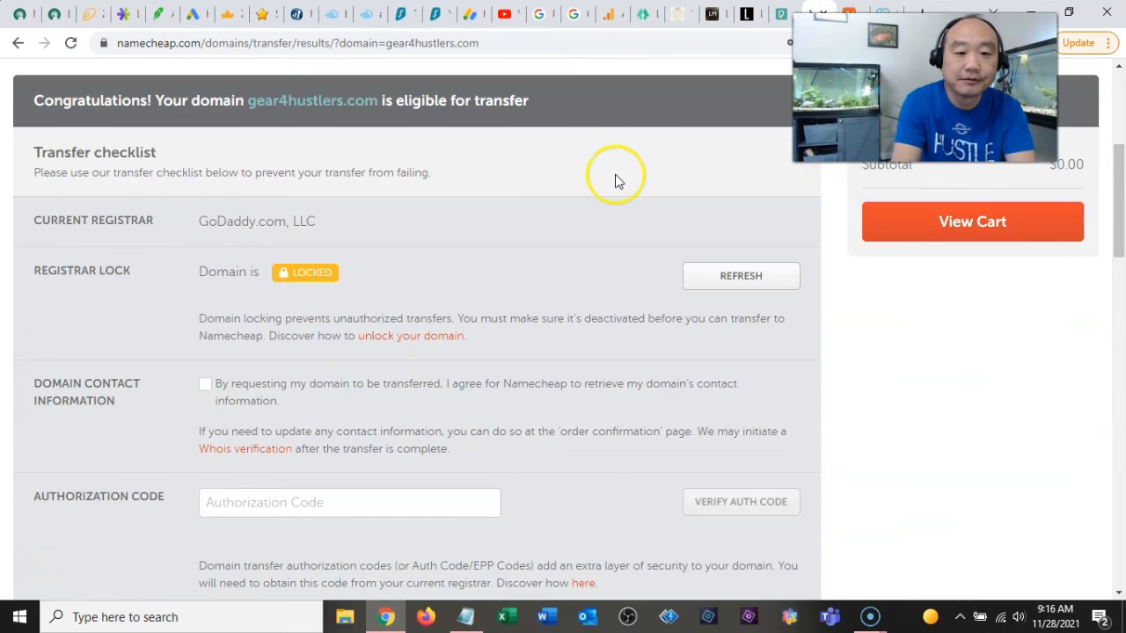
# Refresh Namecheap's Registrar Lock check for gear4hustlers.com and consent to contact-information retrieval
pyautogui.click(752, 282)
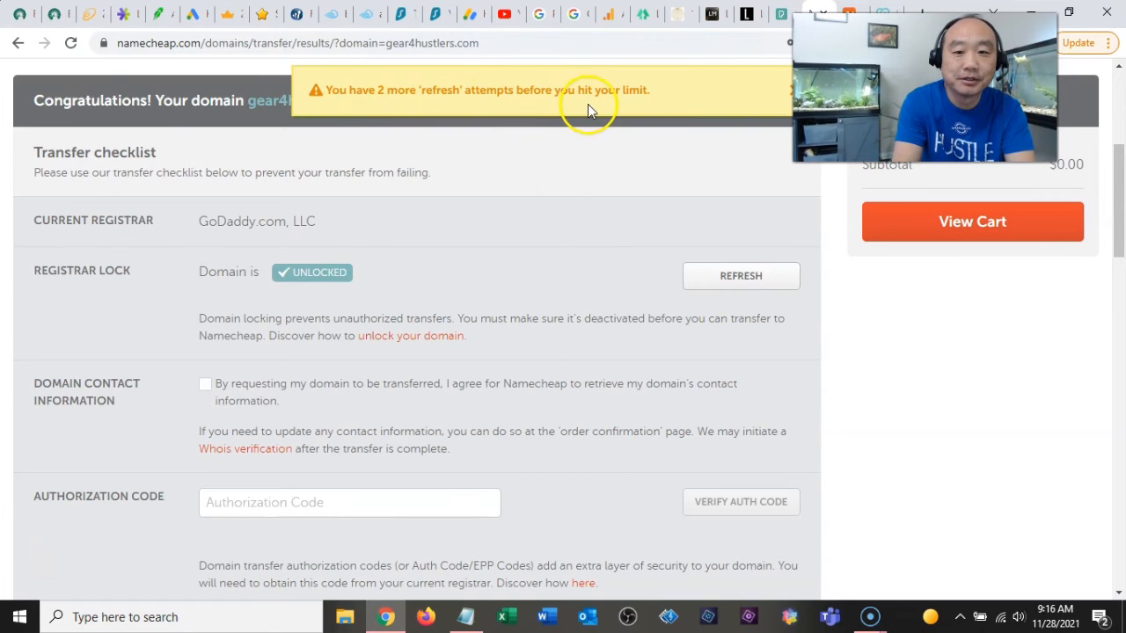
pyautogui.click(780, 95)
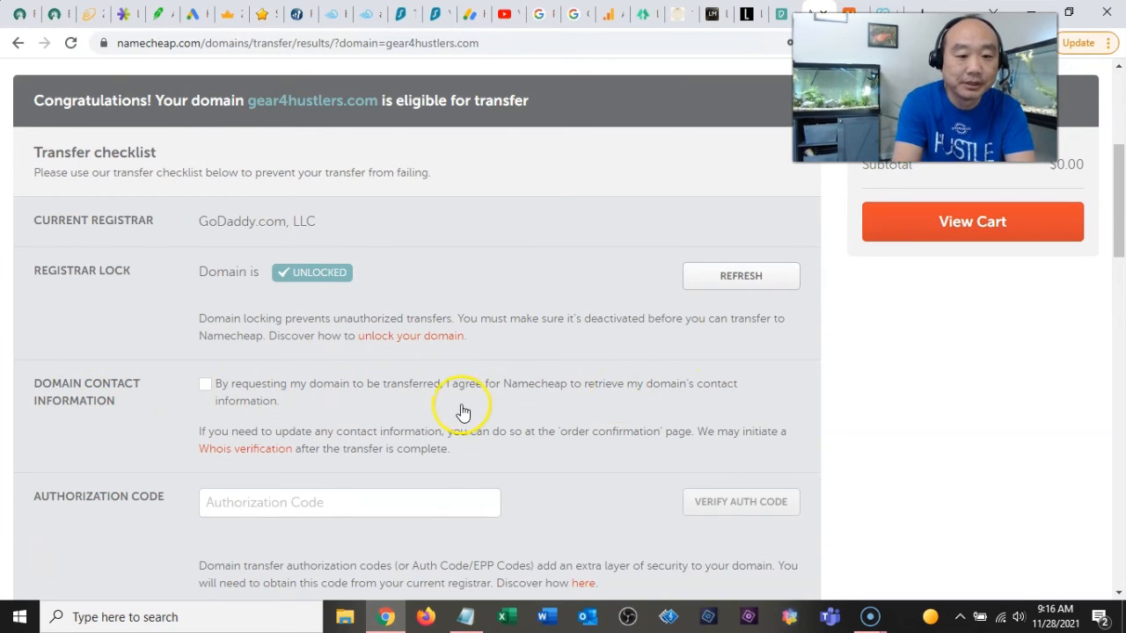
pyautogui.click(205, 385)
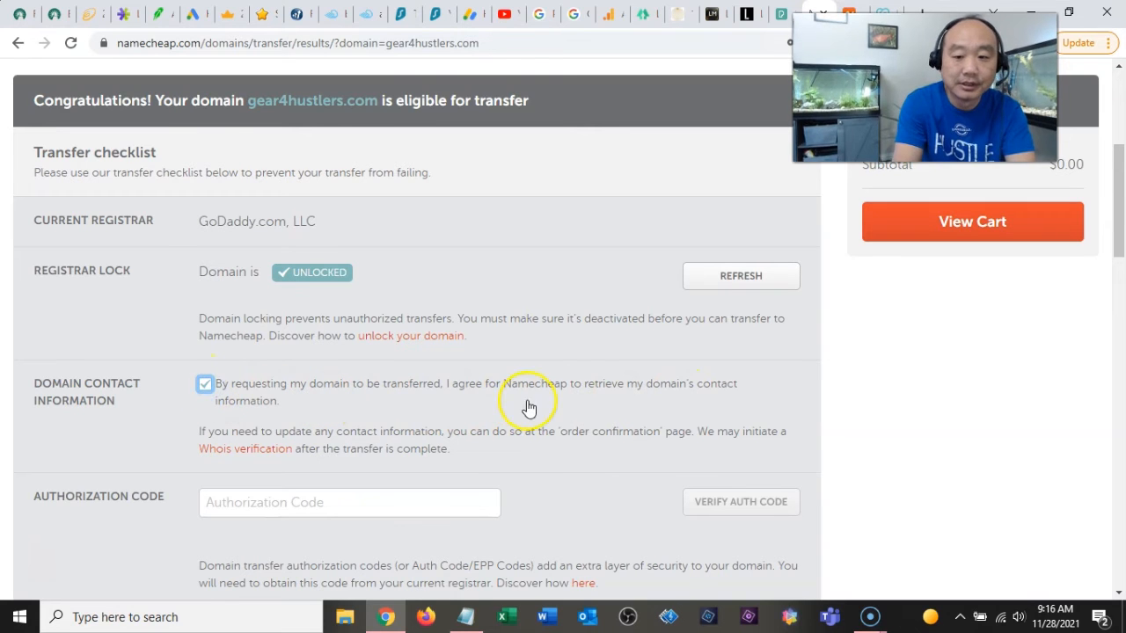
pyautogui.moveTo(1121, 240); pyautogui.dragTo(1120, 243)
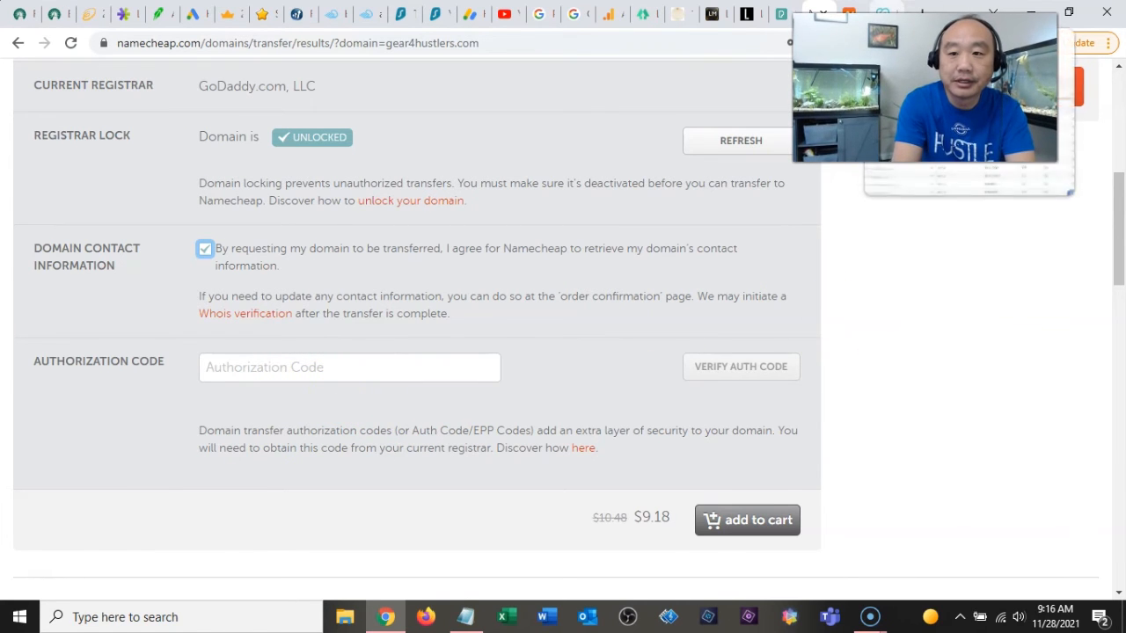
pyautogui.click(883, 13)
pyautogui.moveTo(1117, 231); pyautogui.dragTo(1119, 201)
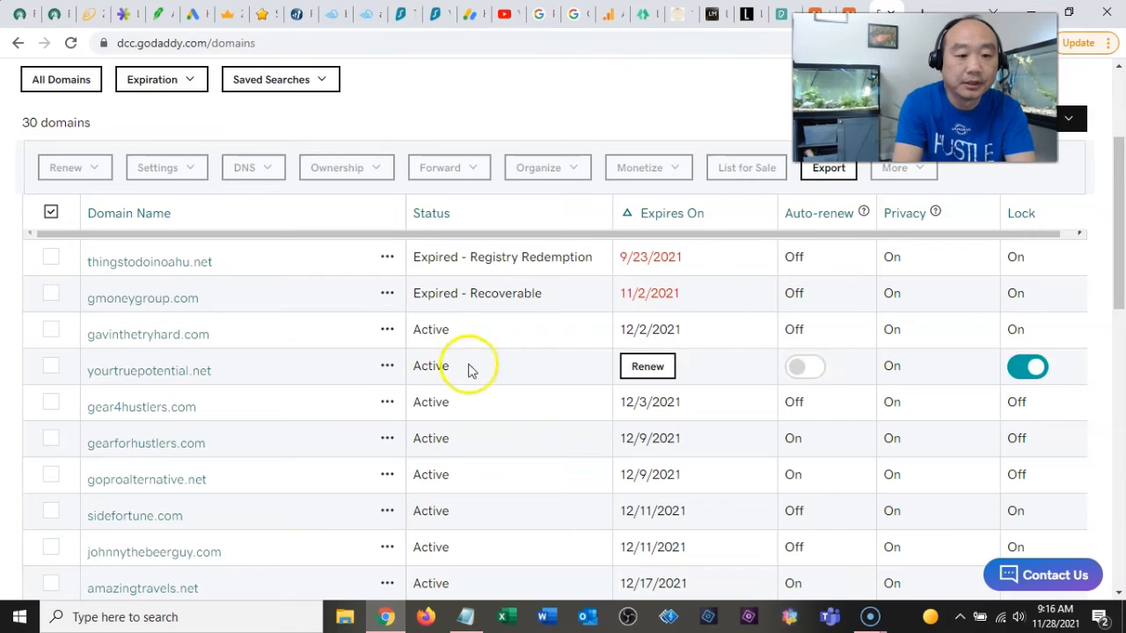
# Start transferring gear4hustlers.com away from GoDaddy and copy its revealed authorization code
pyautogui.click(186, 409)
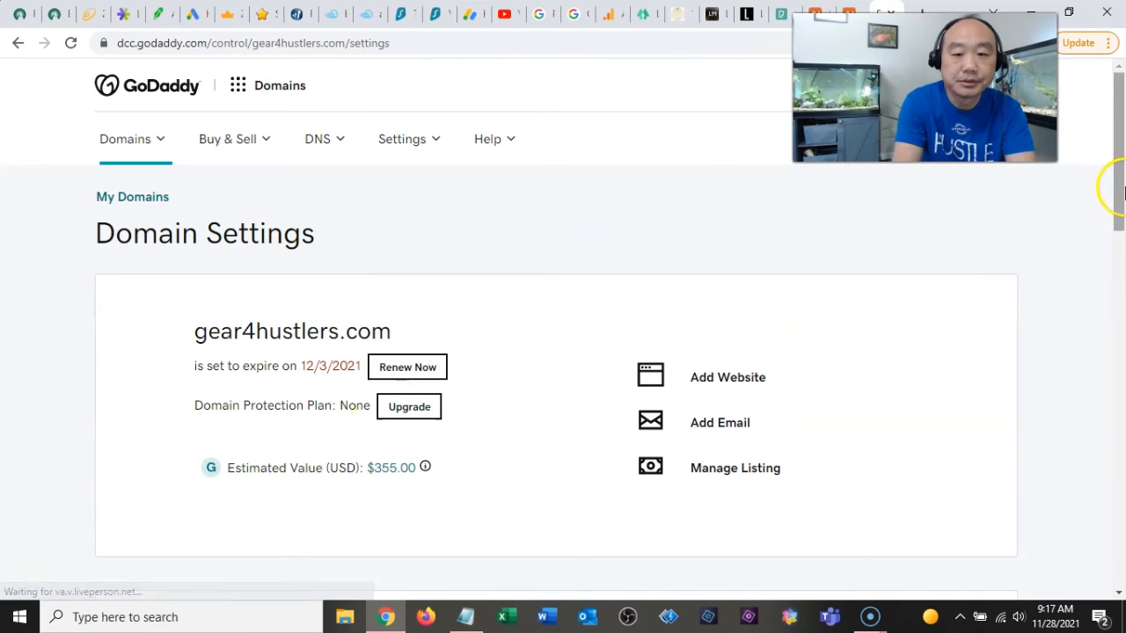
pyautogui.moveTo(1112, 148); pyautogui.dragTo(1122, 443)
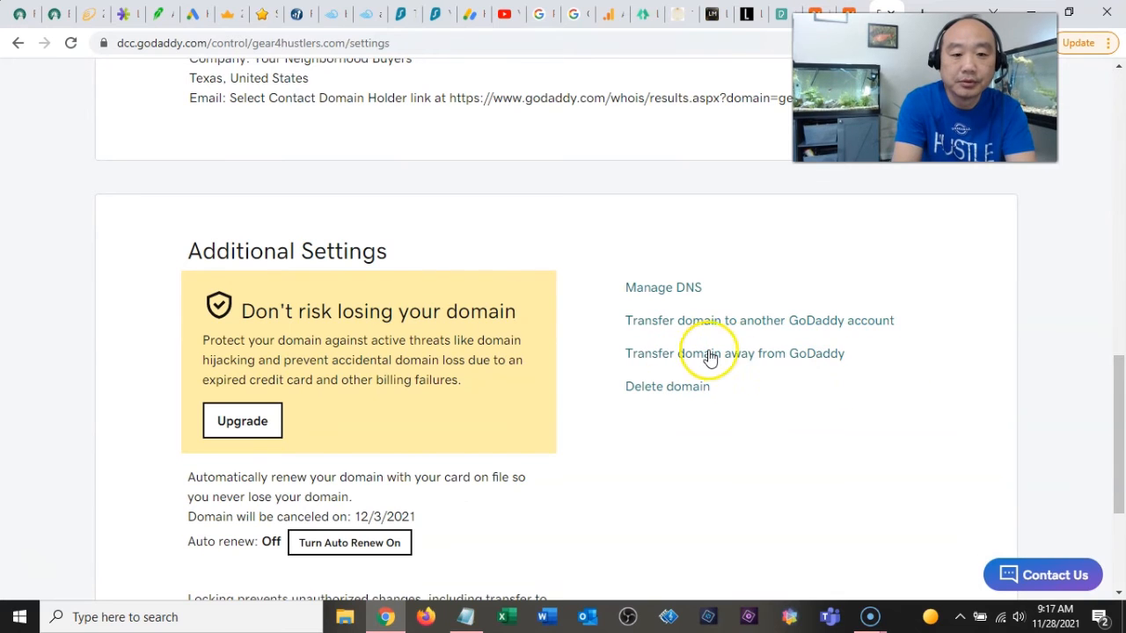
pyautogui.moveTo(1121, 403)
pyautogui.mouseDown()
pyautogui.moveTo(1121, 117)
pyautogui.moveTo(1122, 410)
pyautogui.mouseUp()
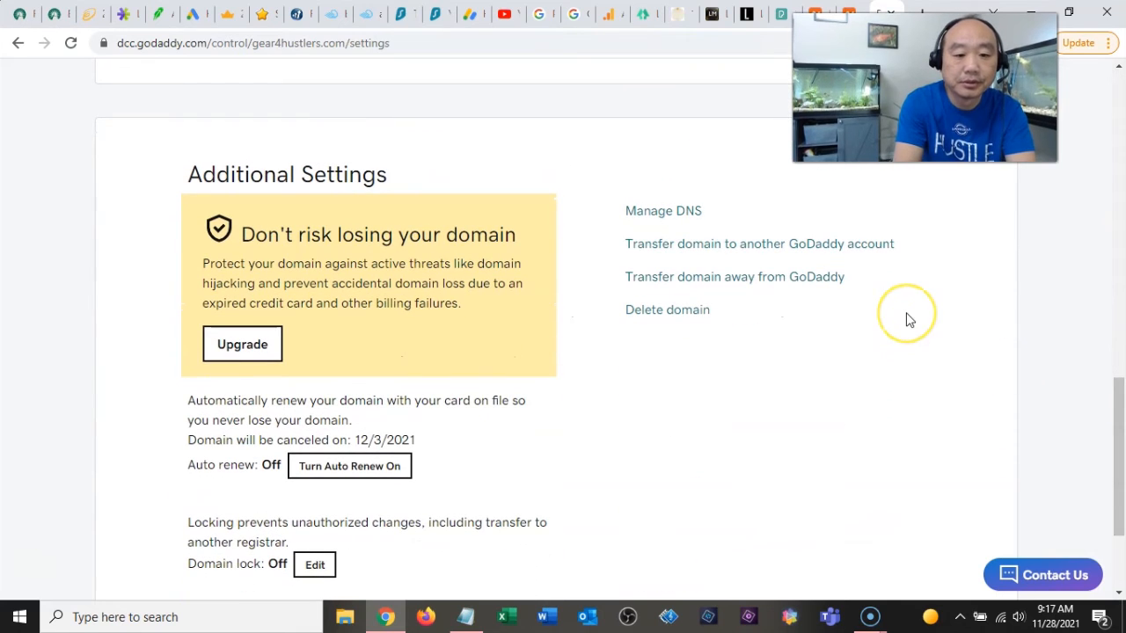
pyautogui.click(728, 278)
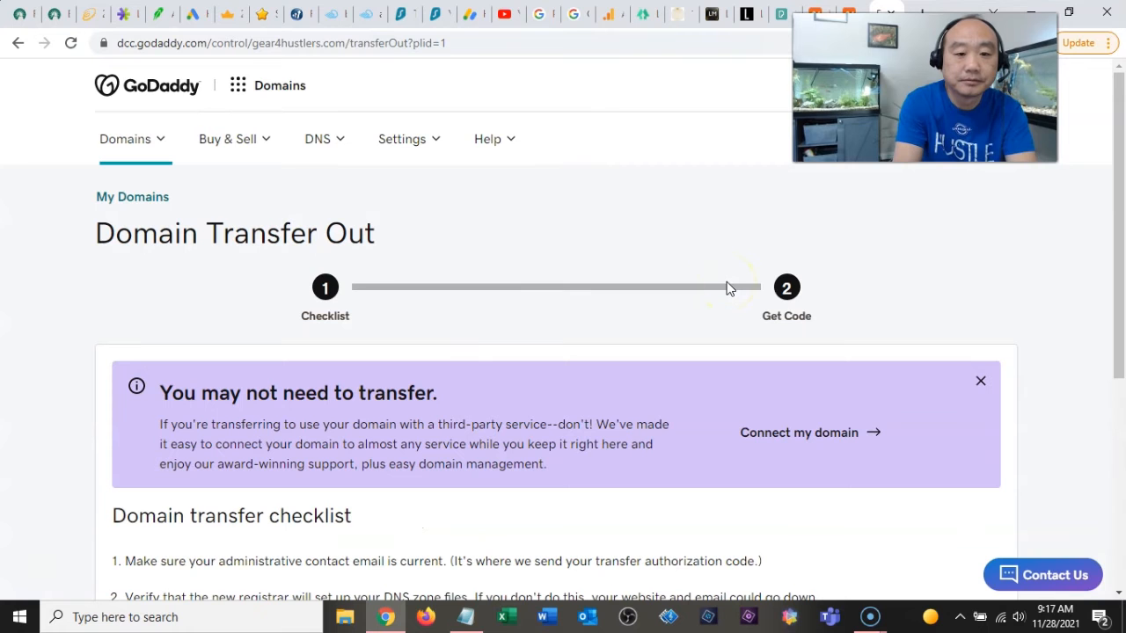
pyautogui.moveTo(1117, 229); pyautogui.dragTo(1123, 390)
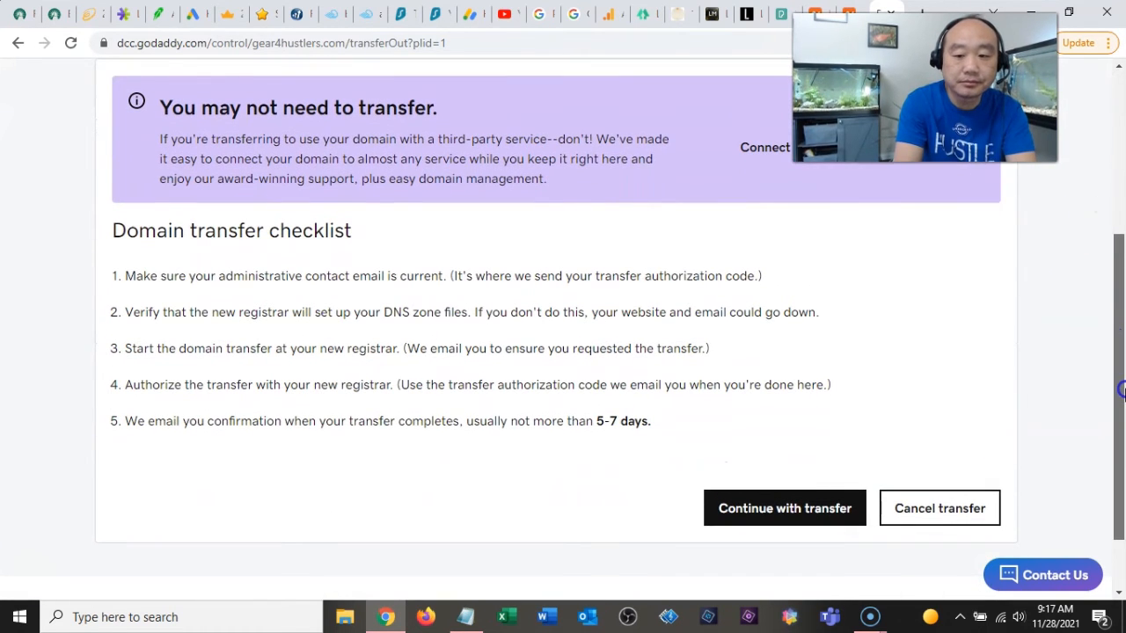
pyautogui.click(765, 507)
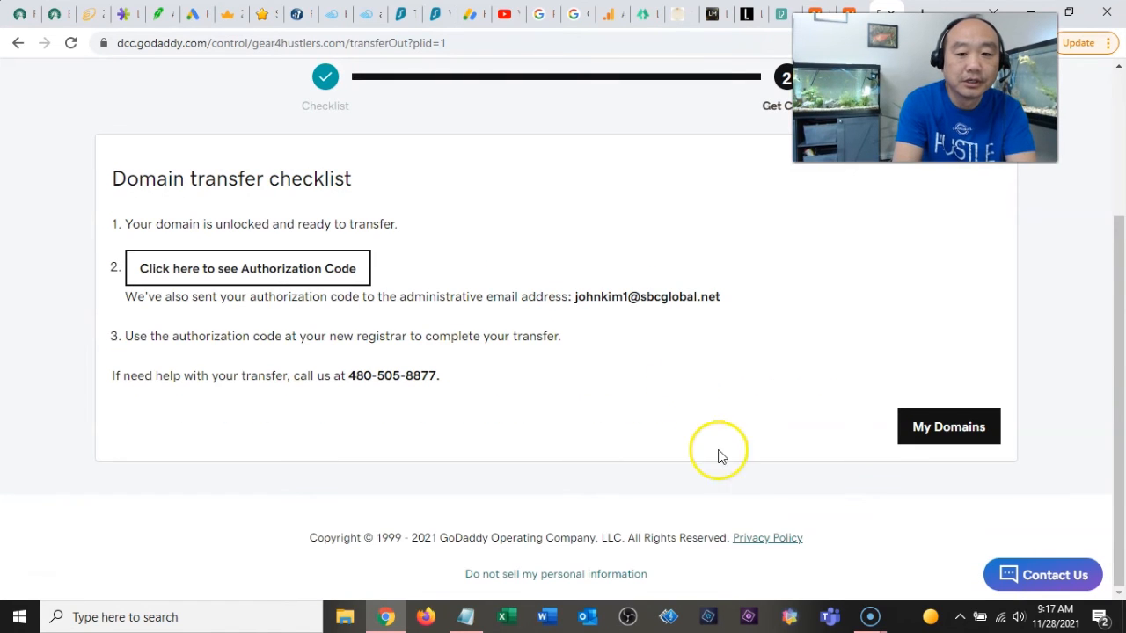
pyautogui.click(299, 270)
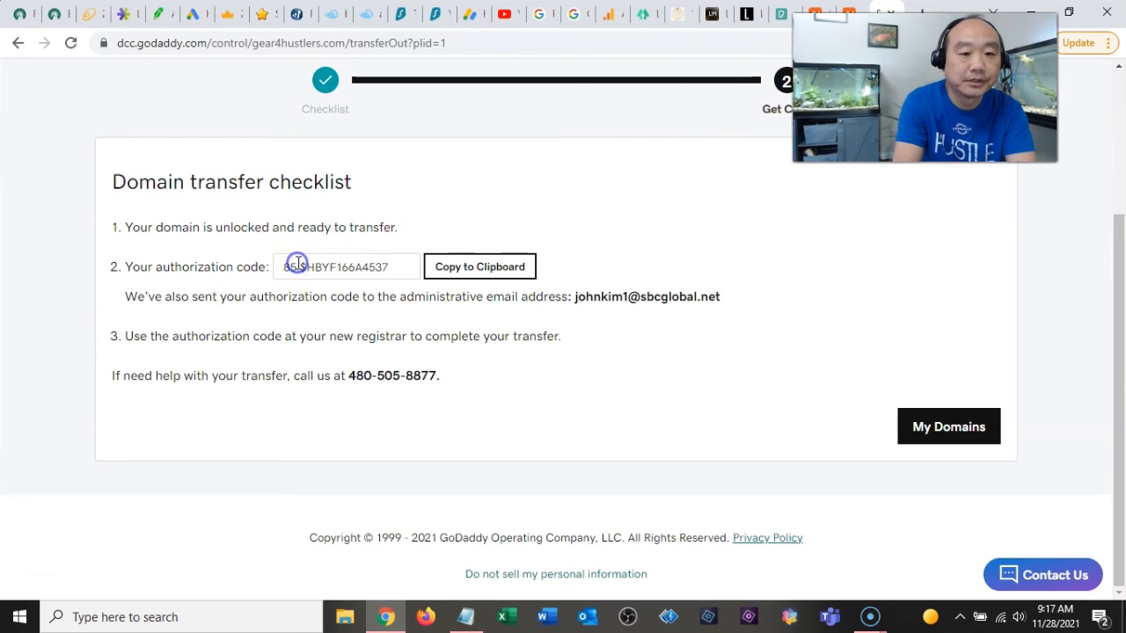
pyautogui.click(486, 264)
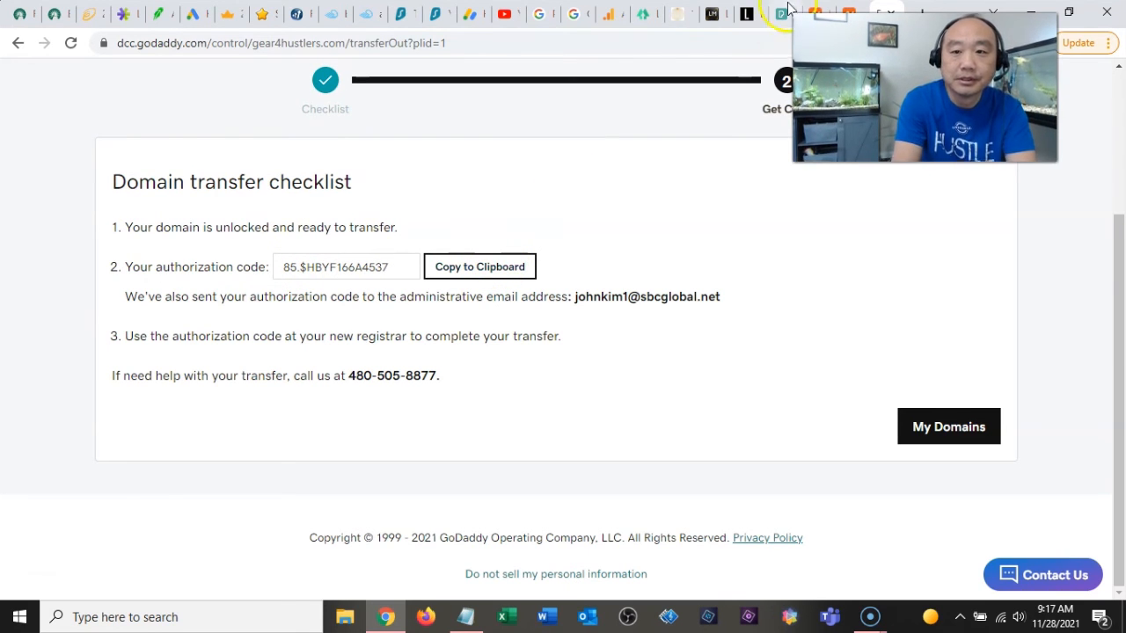
# Paste the gear4hustlers.com authorization code into Namecheap and verify it
pyautogui.click(817, 14)
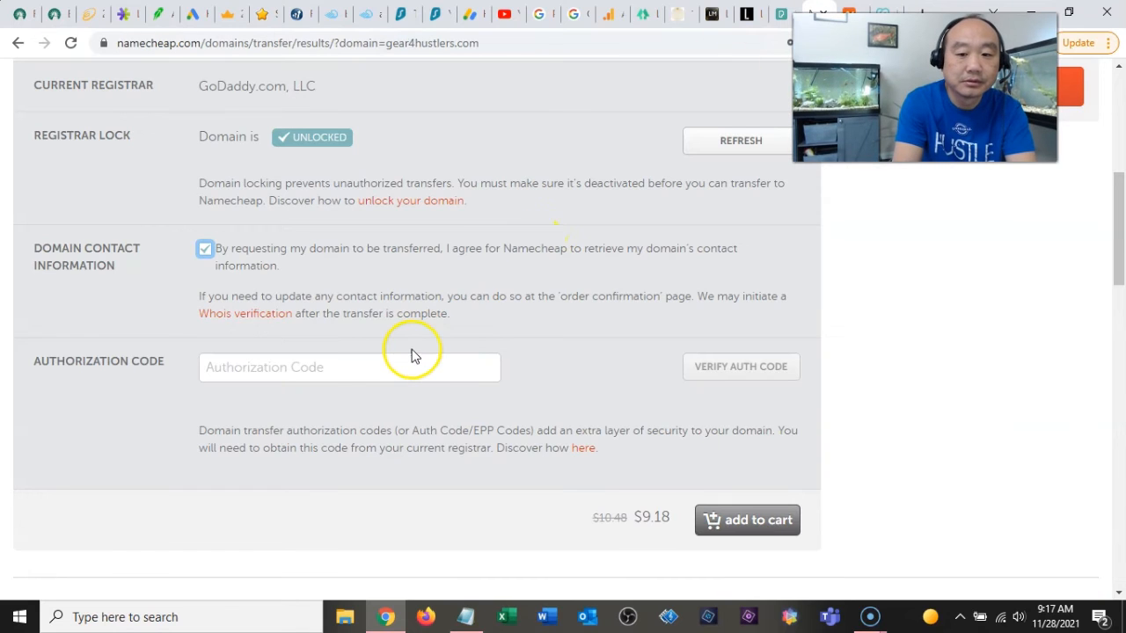
pyautogui.click(381, 368)
pyautogui.click(709, 369)
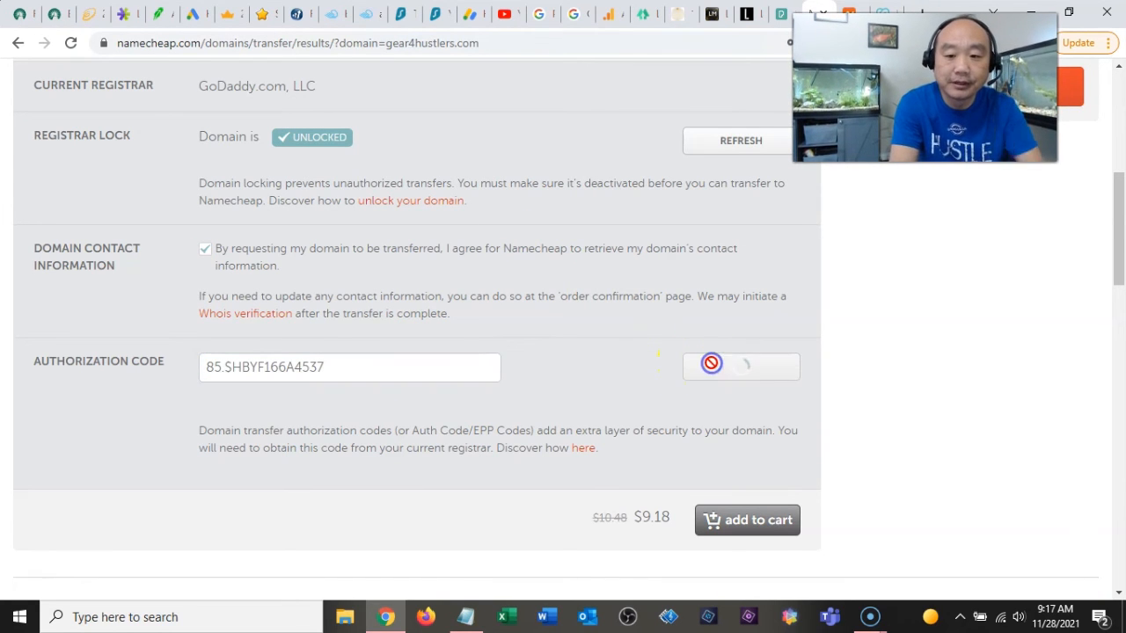
pyautogui.click(567, 378)
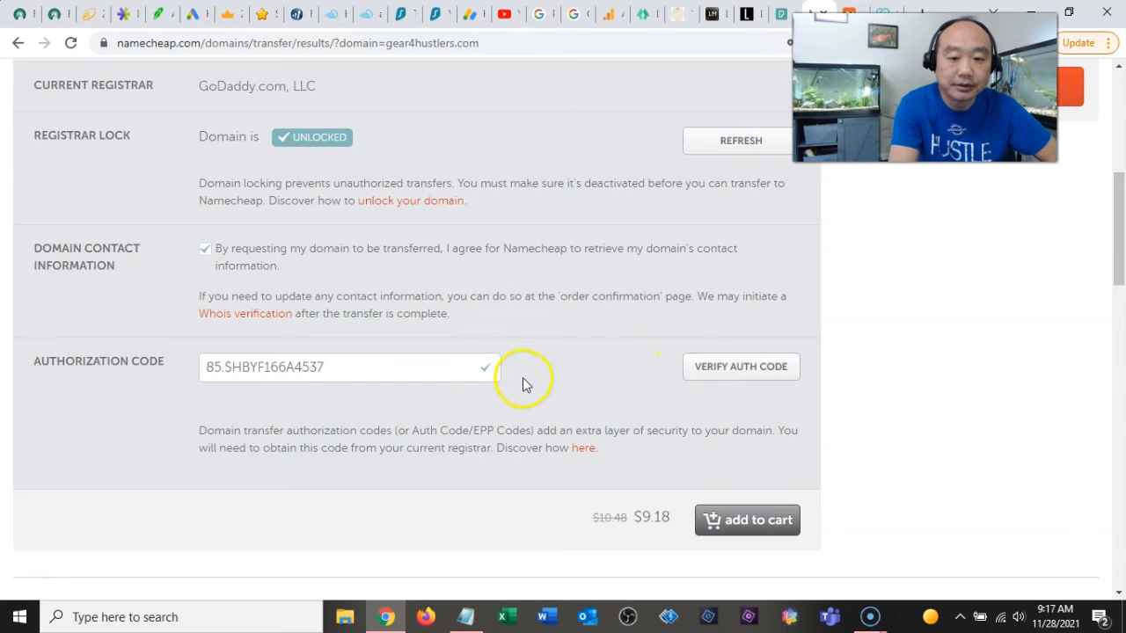
# Add the one-year gear4hustlers.com transfer to the cart and view the $9.36 subtotal
pyautogui.click(746, 524)
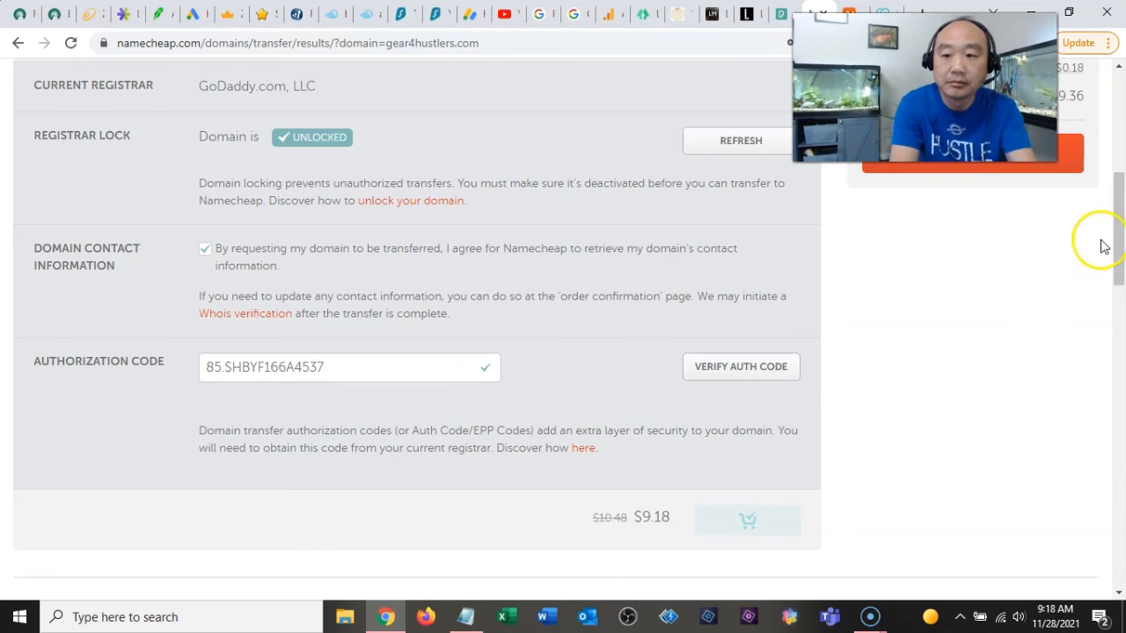
pyautogui.moveTo(1120, 246); pyautogui.dragTo(1122, 207)
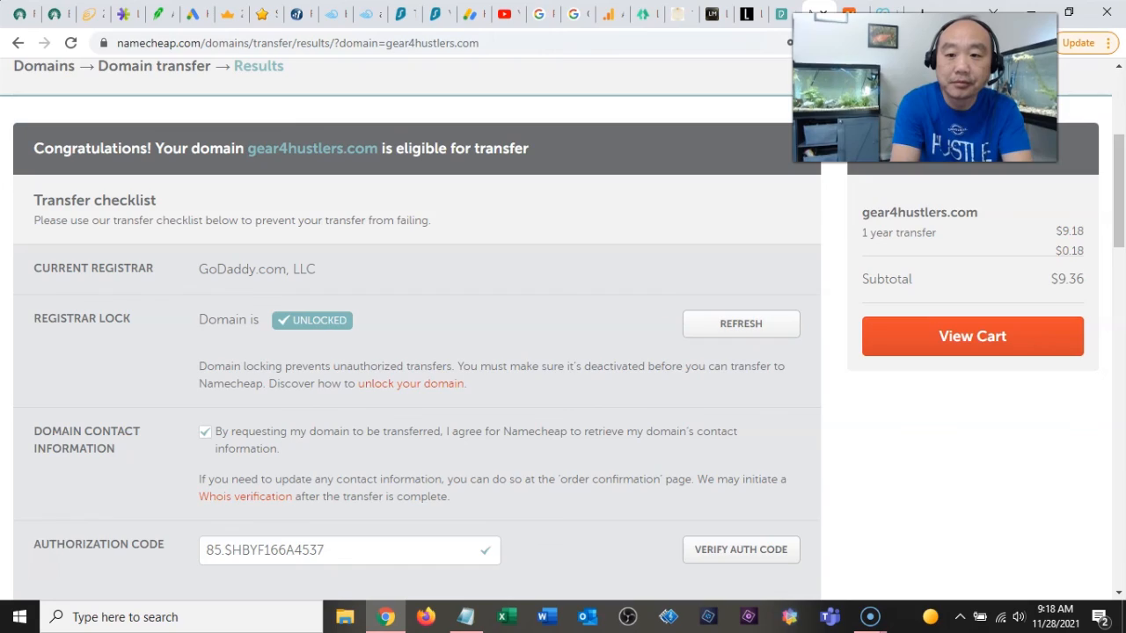
pyautogui.click(968, 334)
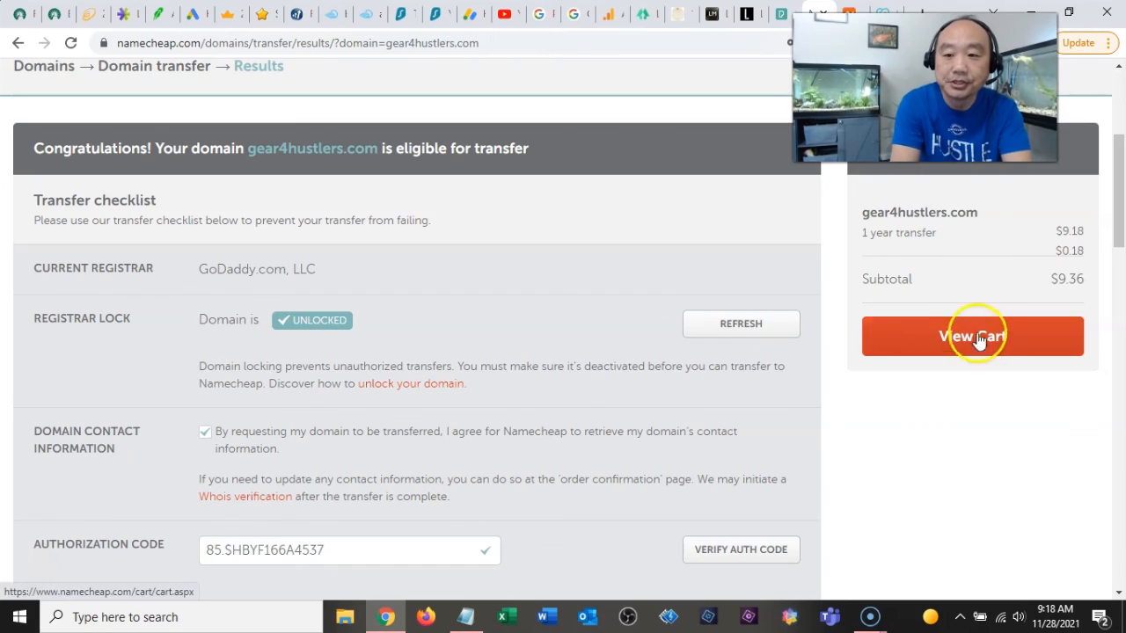